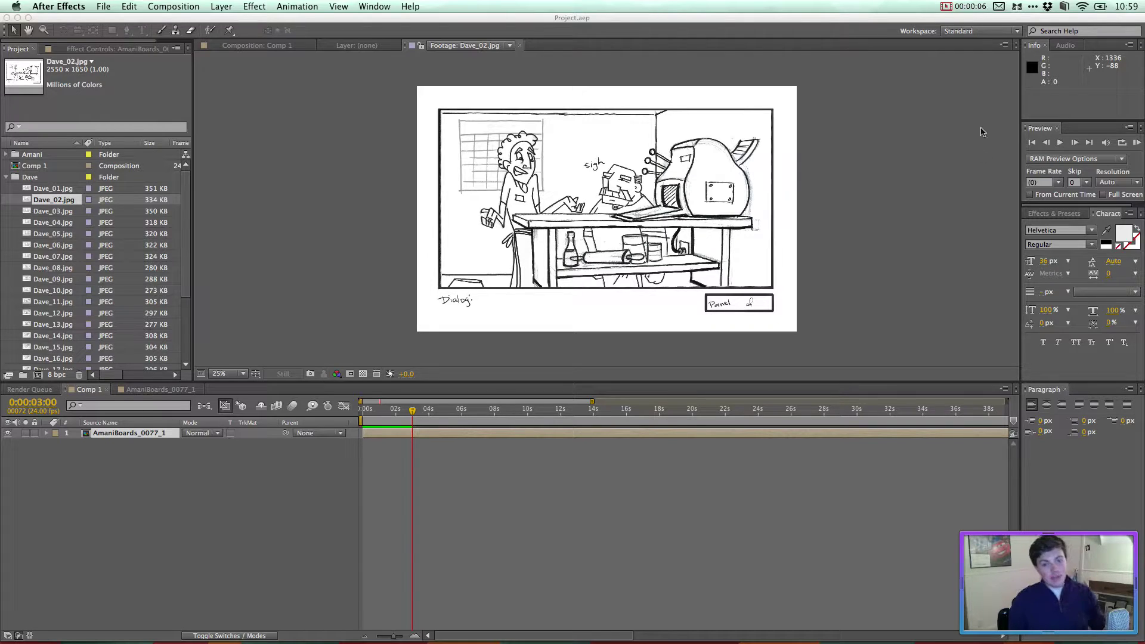
# Step: Collapse the Dave folder in the Project panel and leave nothing selected
pyautogui.click(860, 112)
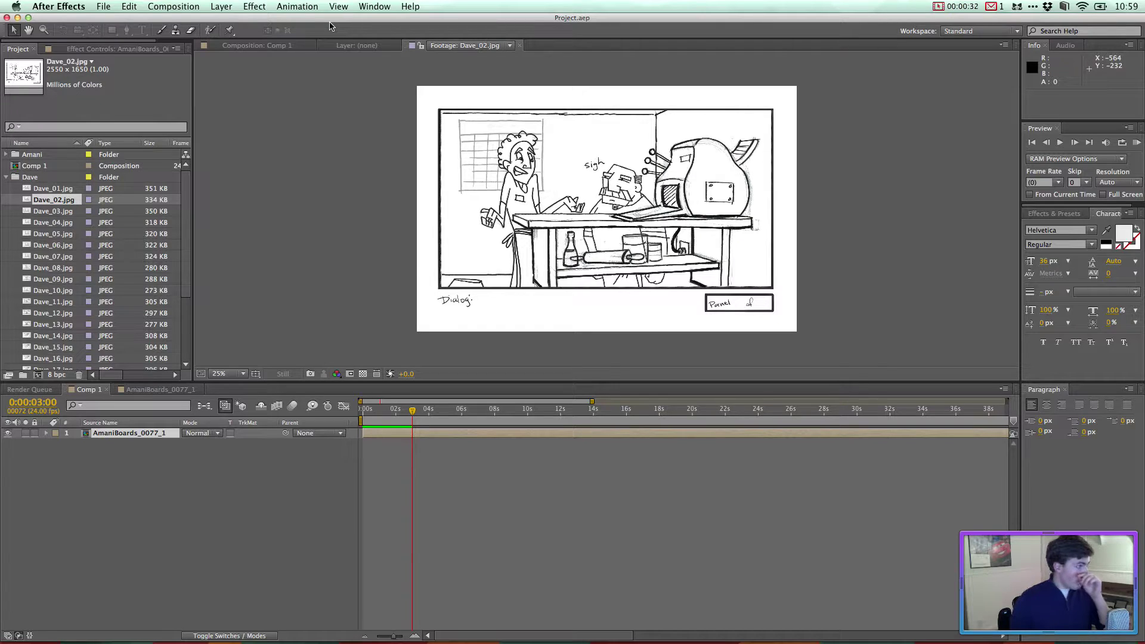
pyautogui.click(52, 189)
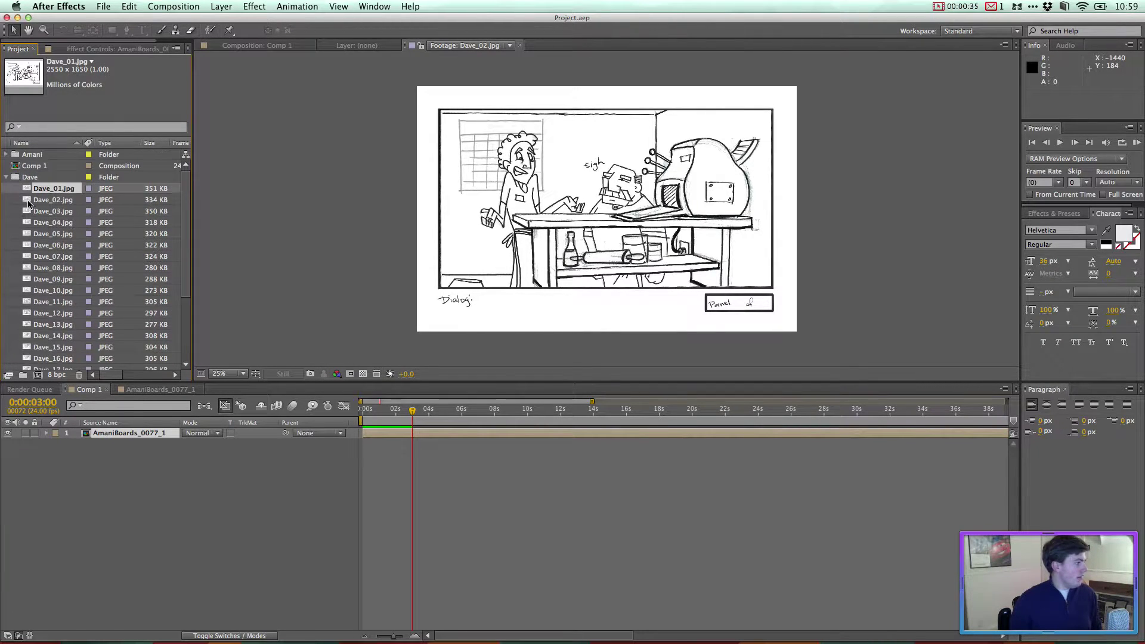
pyautogui.click(6, 177)
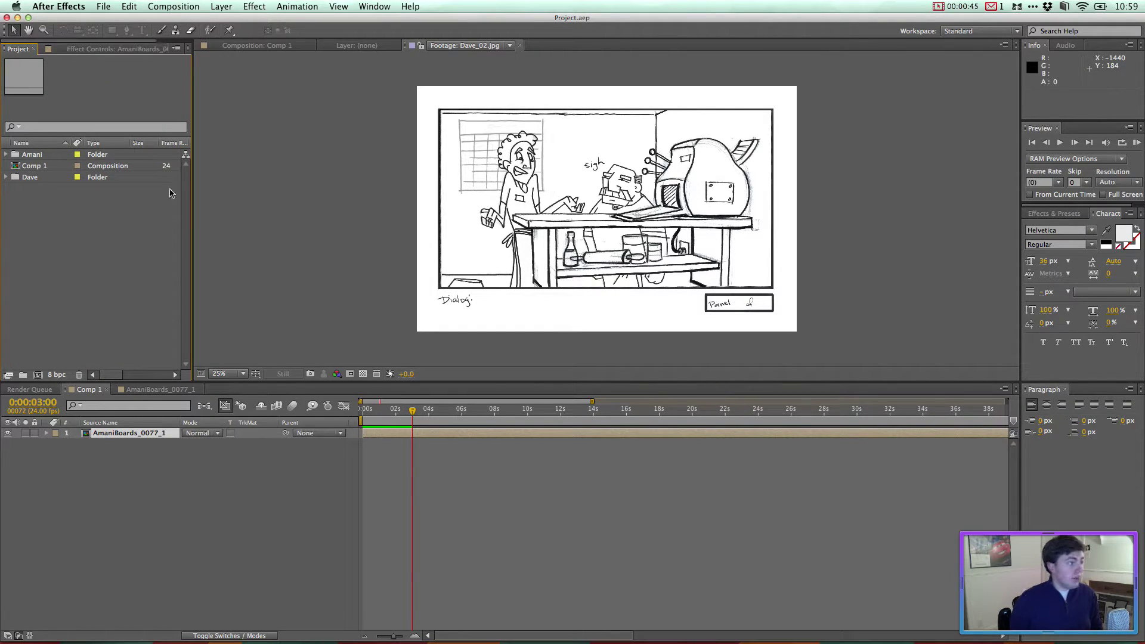
pyautogui.click(33, 178)
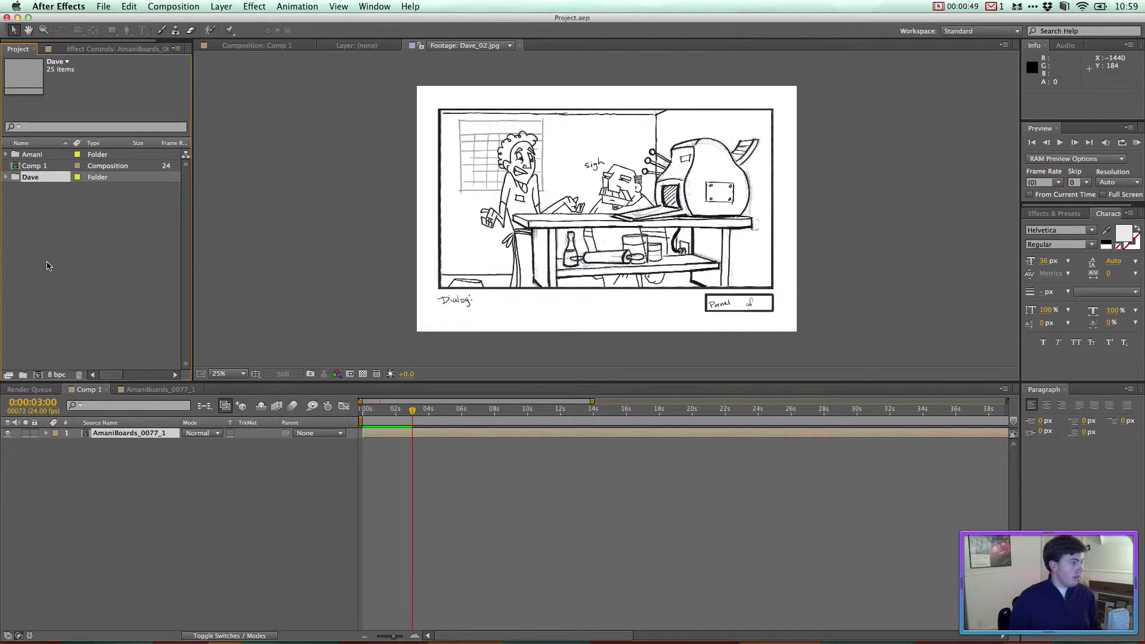
pyautogui.click(87, 210)
# Step: In Finder, browse to Workbench > Exam3 > StoryboardGroup2 > Dave Storyboards
pyautogui.press('super+Tab')
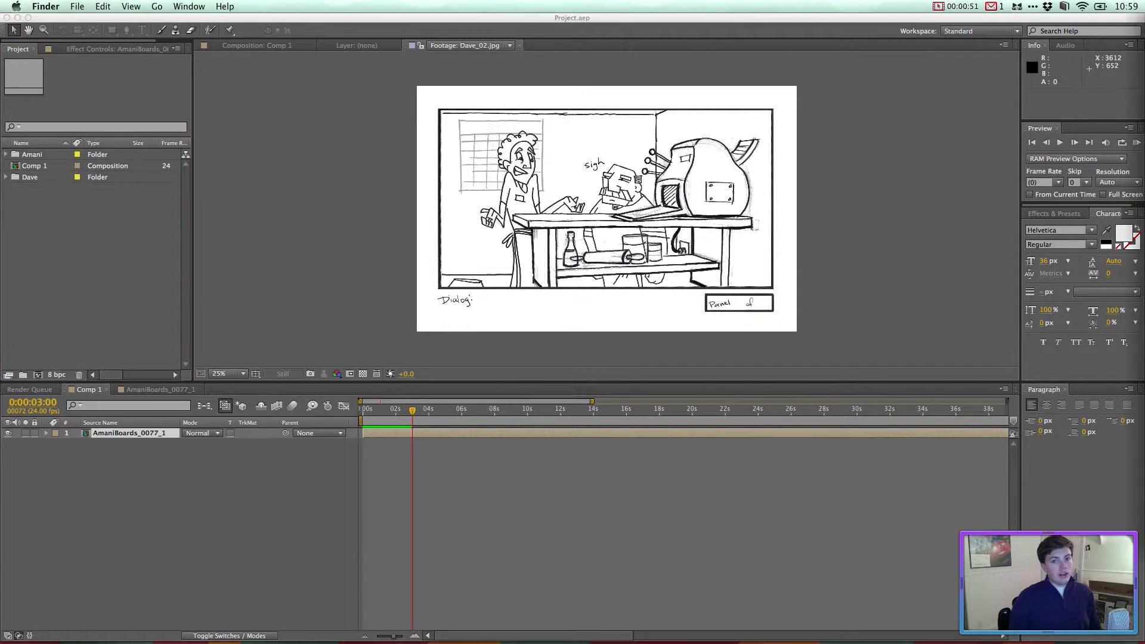
pyautogui.click(1127, 131)
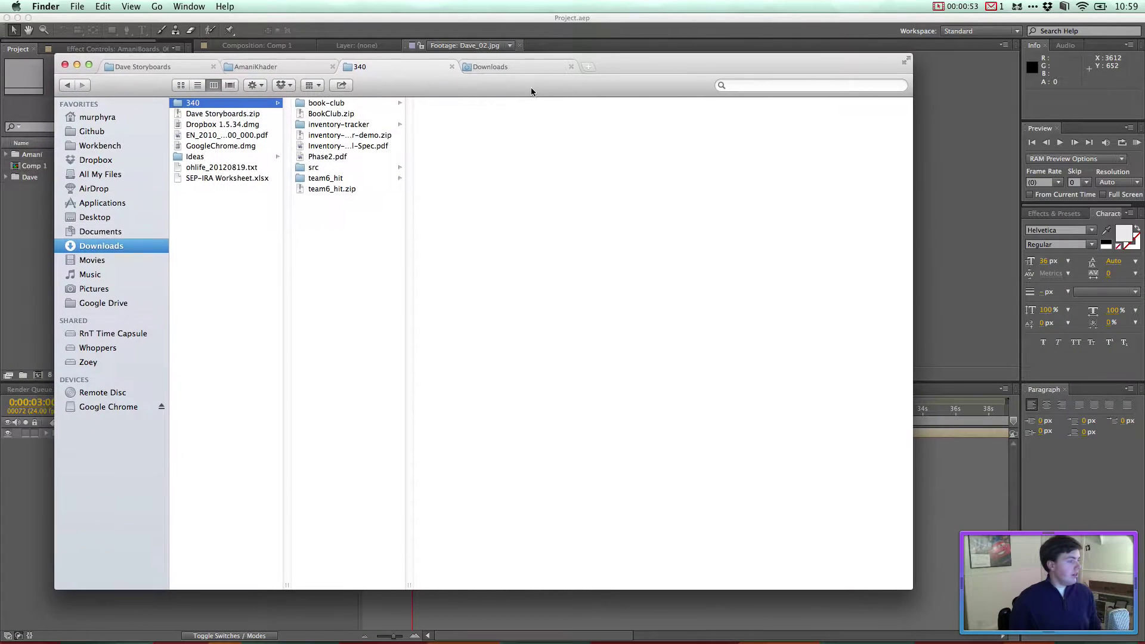
pyautogui.click(123, 150)
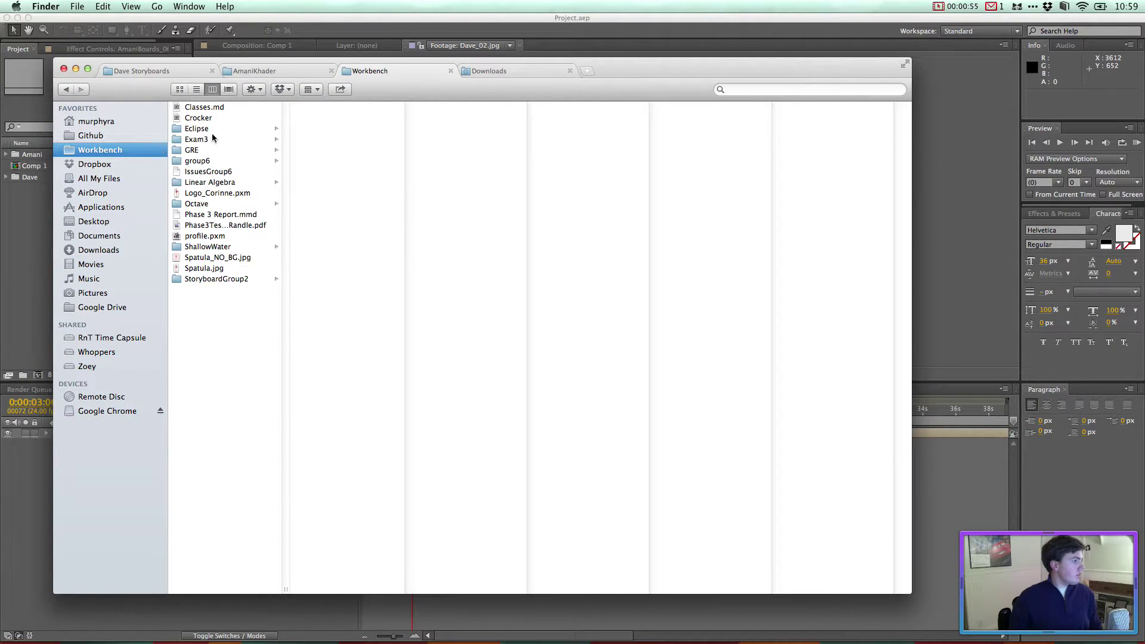
pyautogui.click(214, 139)
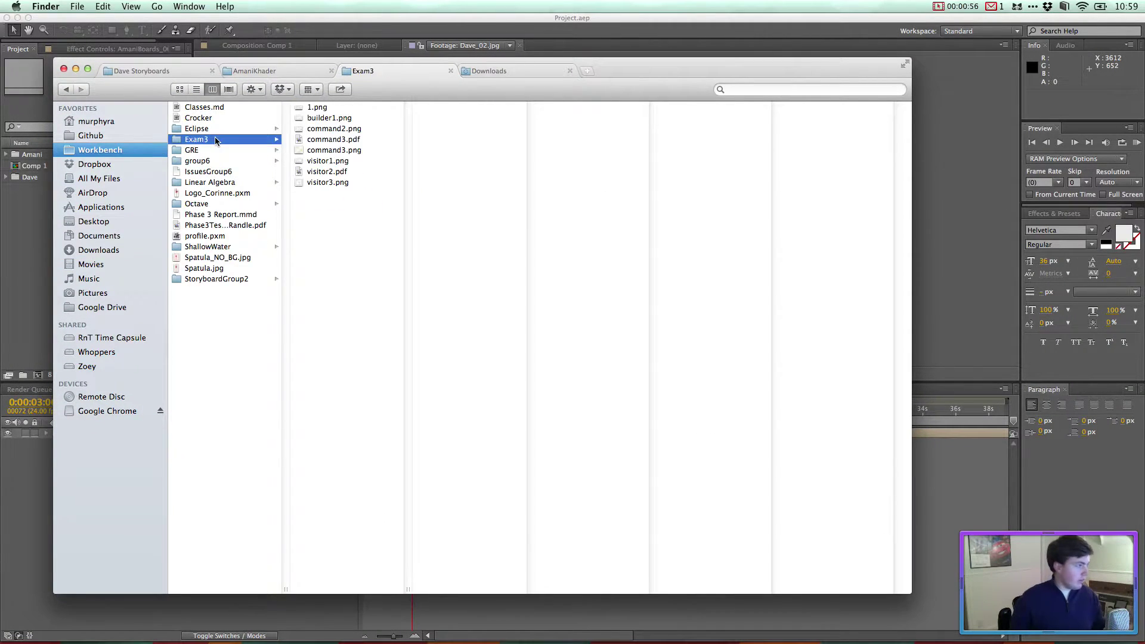
pyautogui.click(216, 278)
pyautogui.click(326, 128)
pyautogui.click(337, 118)
pyautogui.click(450, 117)
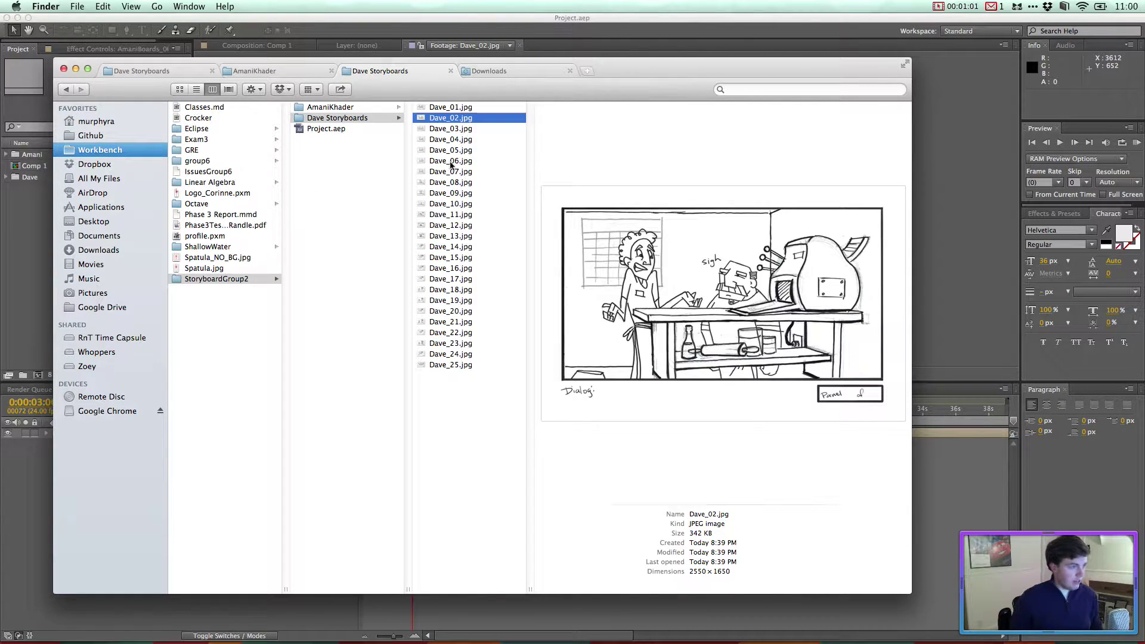
# Step: Select all 25 Dave JPEGs and drag them into the project's Dave folder
pyautogui.click(436, 108)
pyautogui.press('super+a')
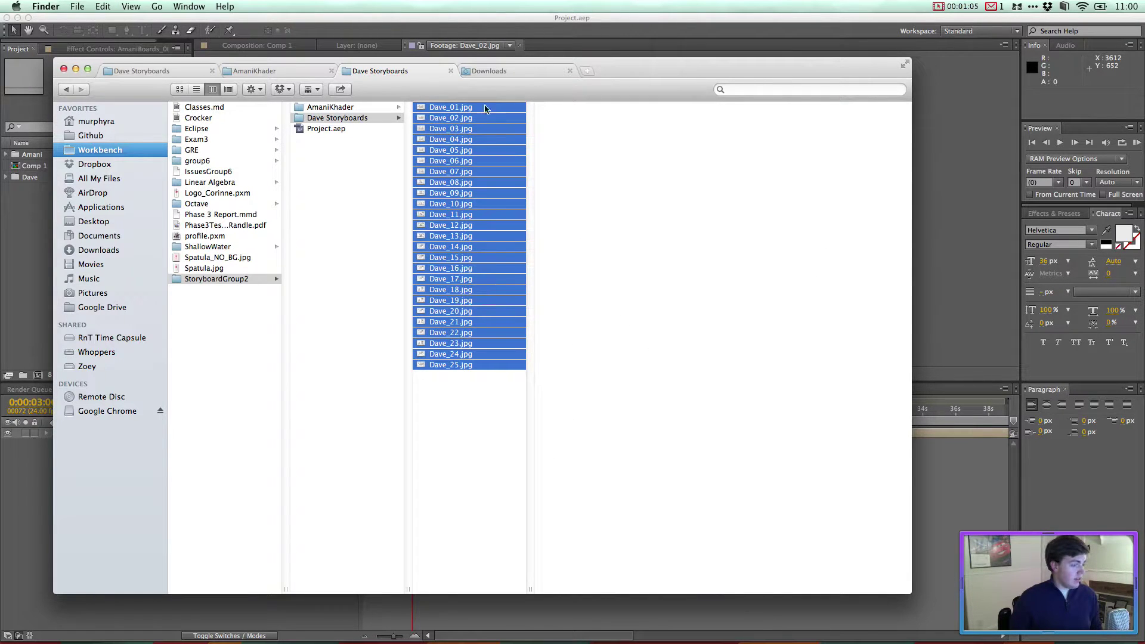
pyautogui.moveTo(585, 63); pyautogui.dragTo(798, 52)
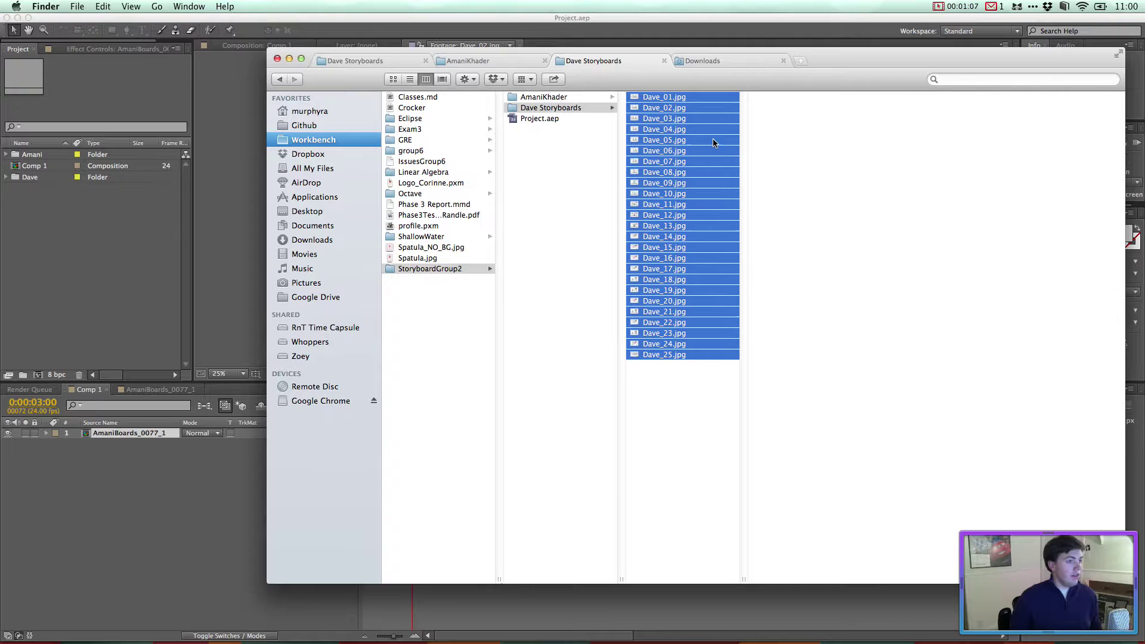
pyautogui.moveTo(713, 138); pyautogui.dragTo(35, 182)
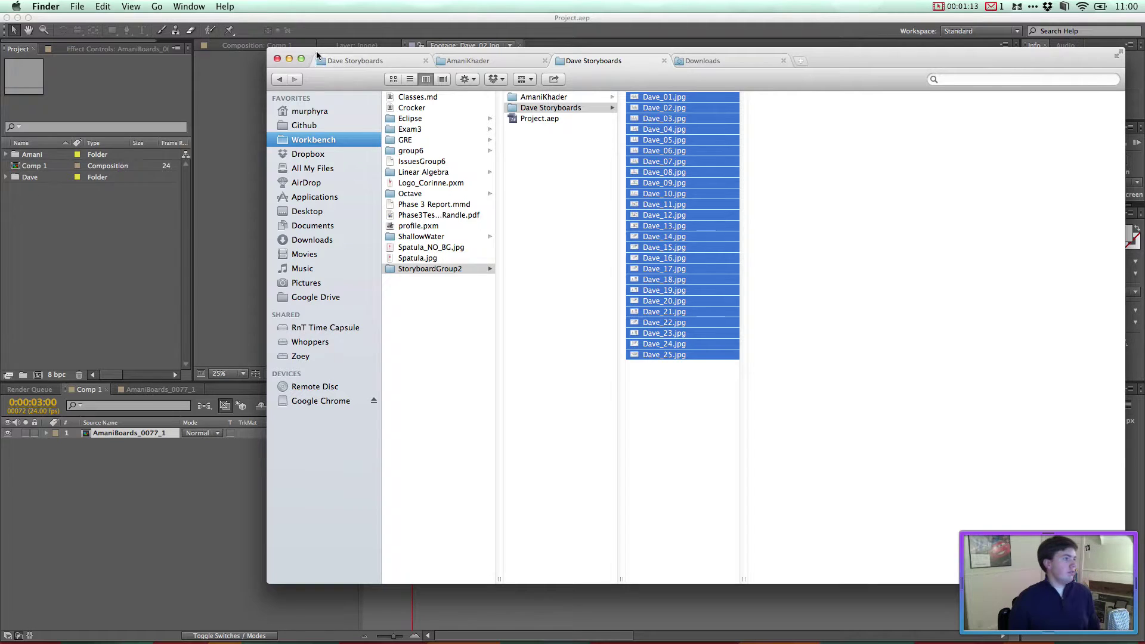
pyautogui.moveTo(316, 53); pyautogui.dragTo(1144, 36)
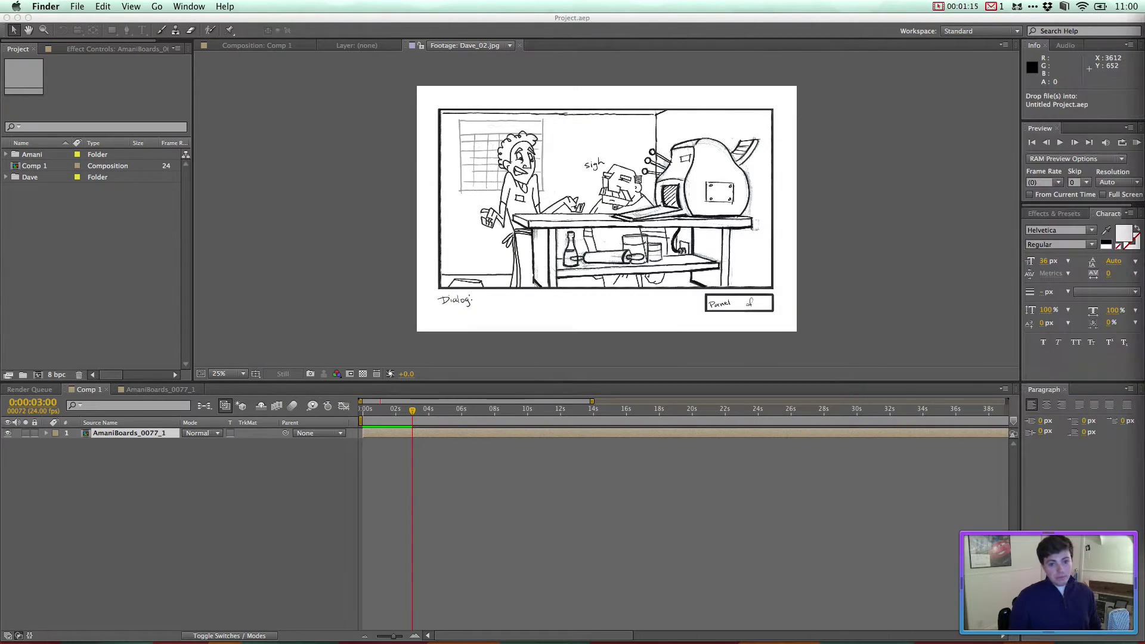
# Step: Expand the Dave folder and select the range Dave_01.jpg through Dave_25.jpg
pyautogui.click(925, 243)
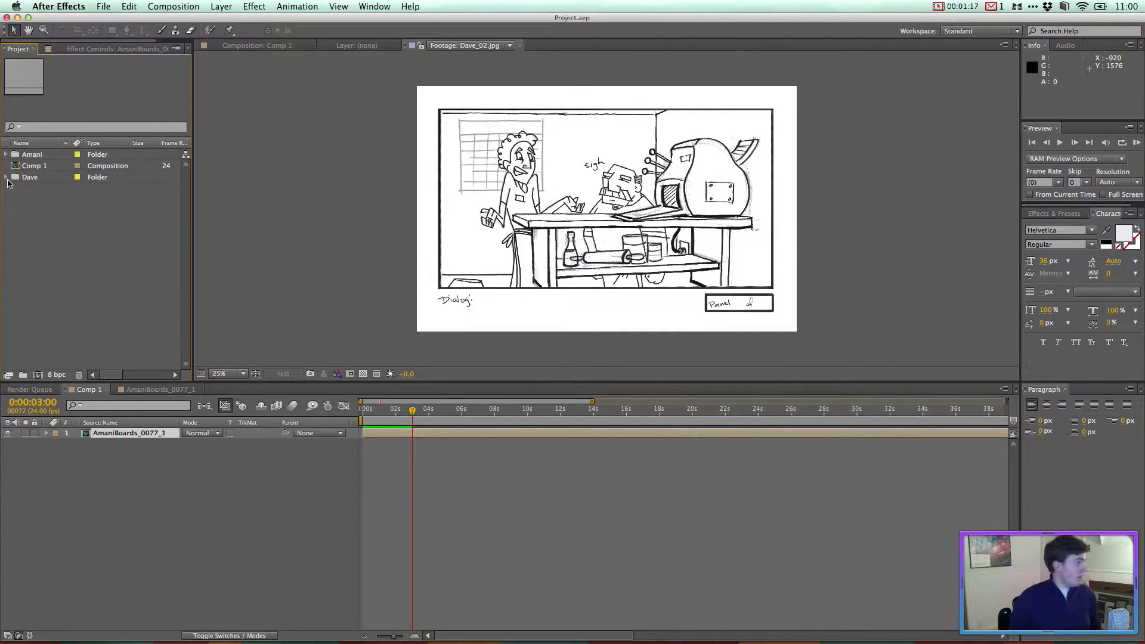
pyautogui.click(6, 177)
pyautogui.click(62, 170)
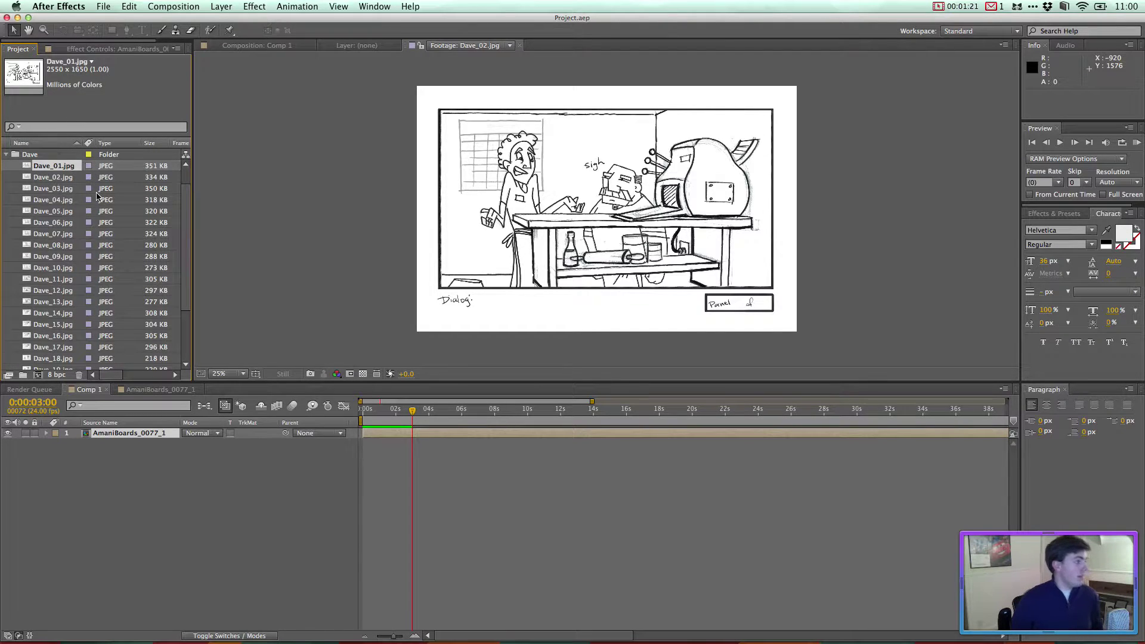
pyautogui.scroll(-3, 93, 195)
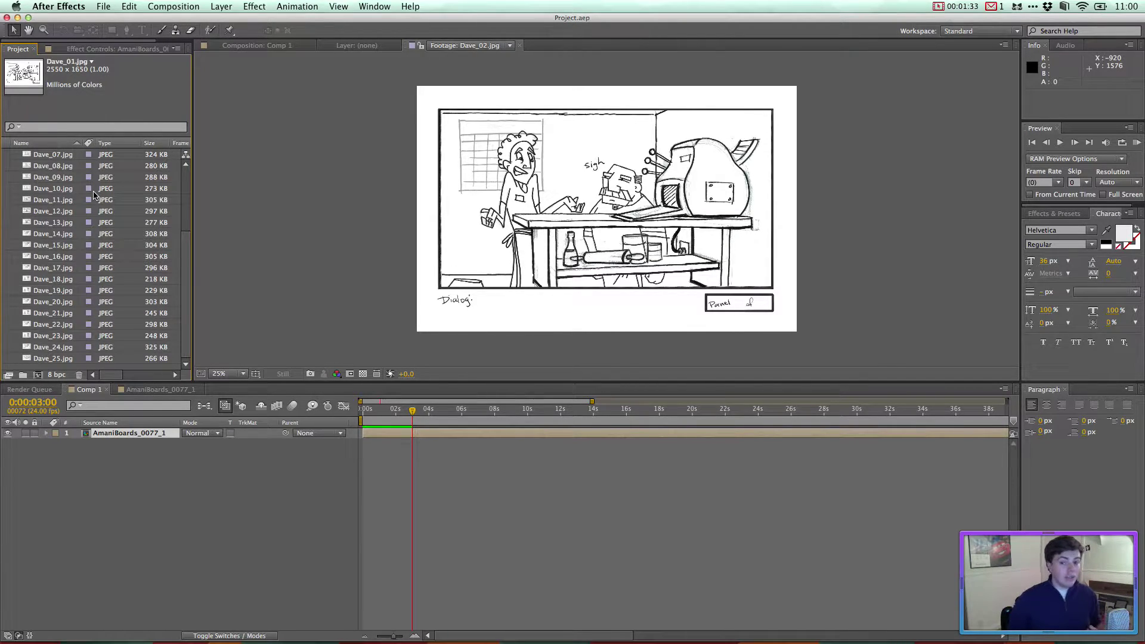
pyautogui.click(40, 212)
pyautogui.scroll(5, 40, 212)
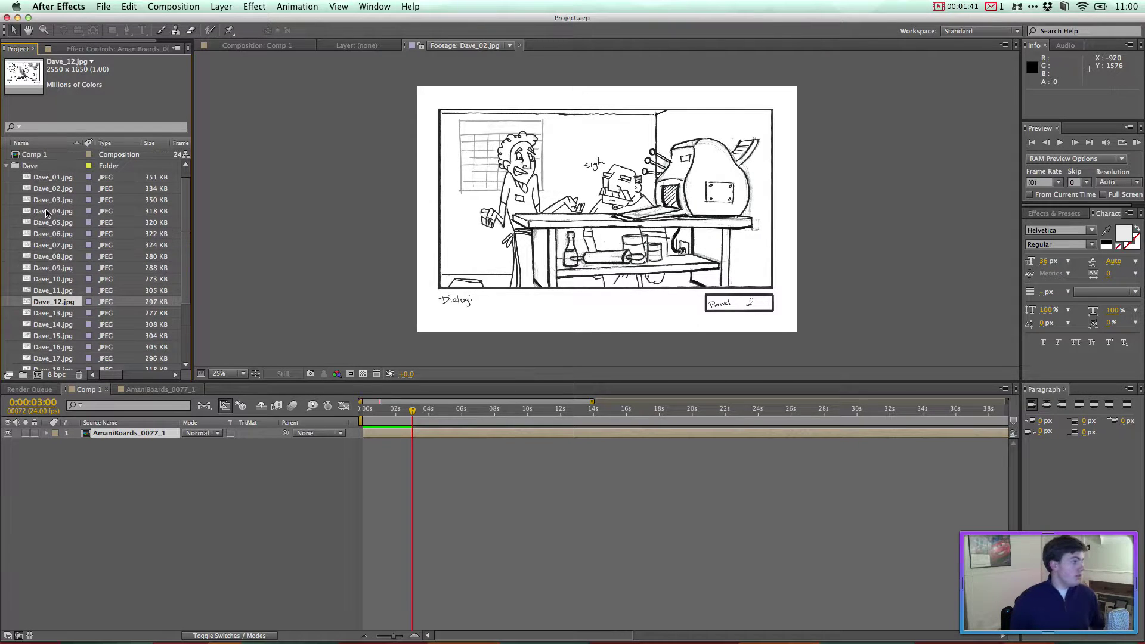
pyautogui.click(47, 178)
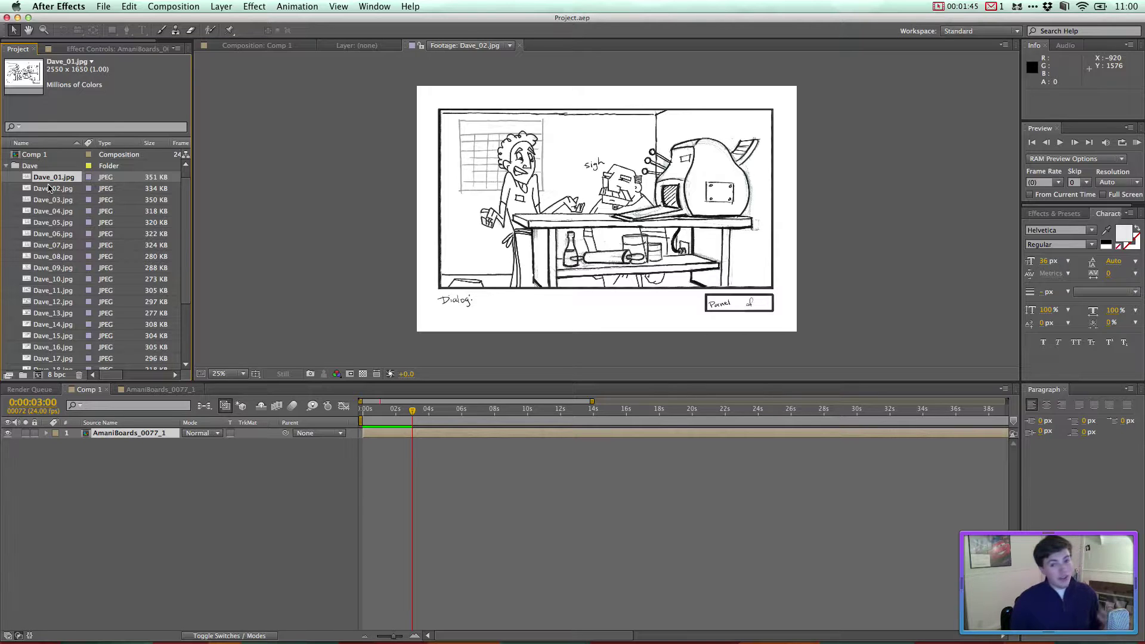
pyautogui.scroll(-1, 51, 210)
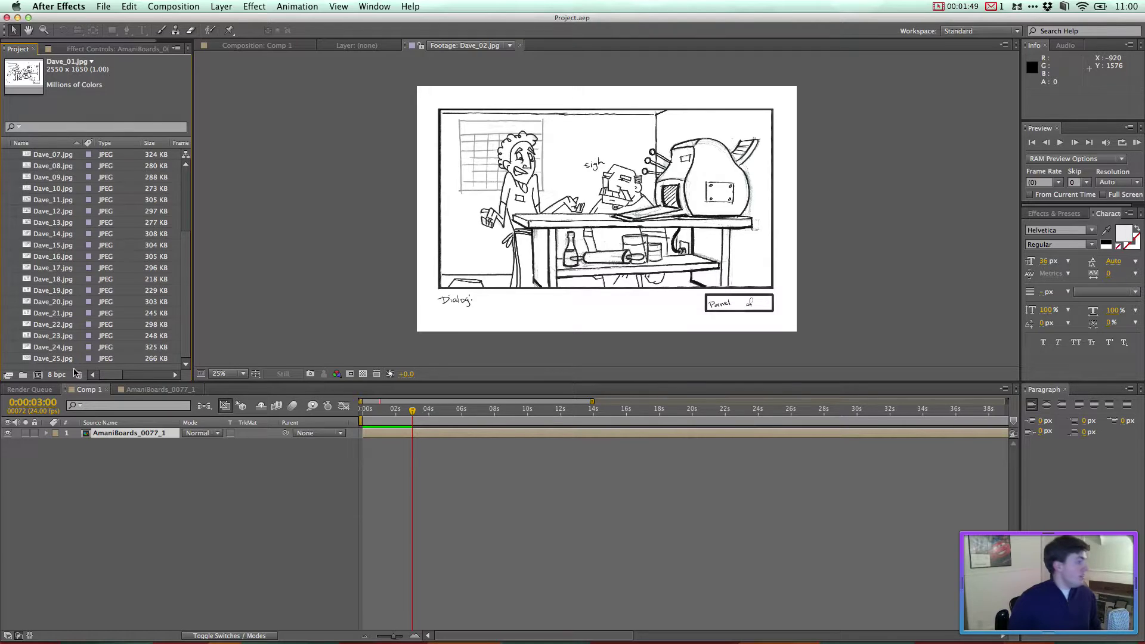
pyautogui.keyDown('shift'); pyautogui.click(72, 360); pyautogui.keyUp('shift')
pyautogui.scroll(2, 71, 360)
pyautogui.scroll(-5, 73, 360)
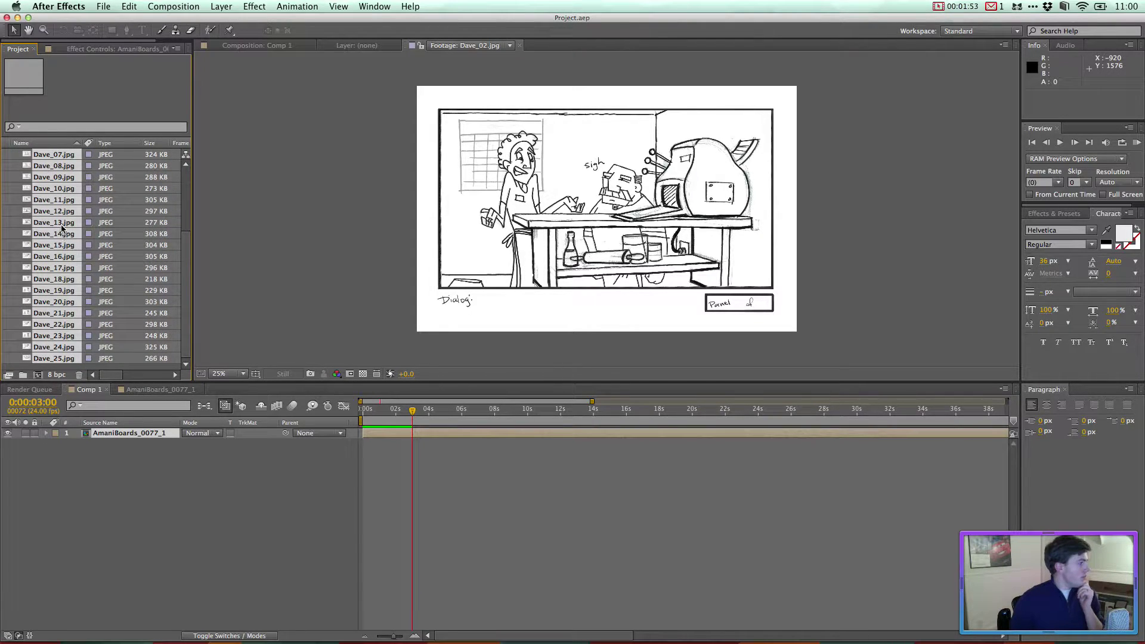
# Step: Make a single composition from the selection with 0:00:01:00 stills and Sequence Layers on
pyautogui.moveTo(61, 227); pyautogui.dragTo(38, 379)
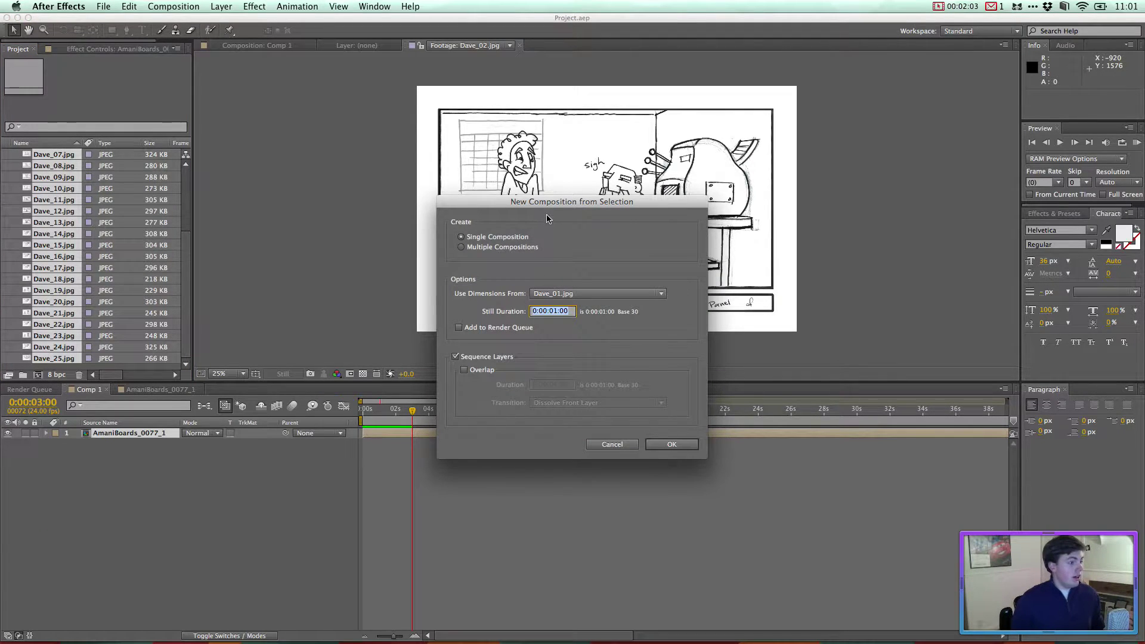
pyautogui.moveTo(549, 202); pyautogui.dragTo(396, 74)
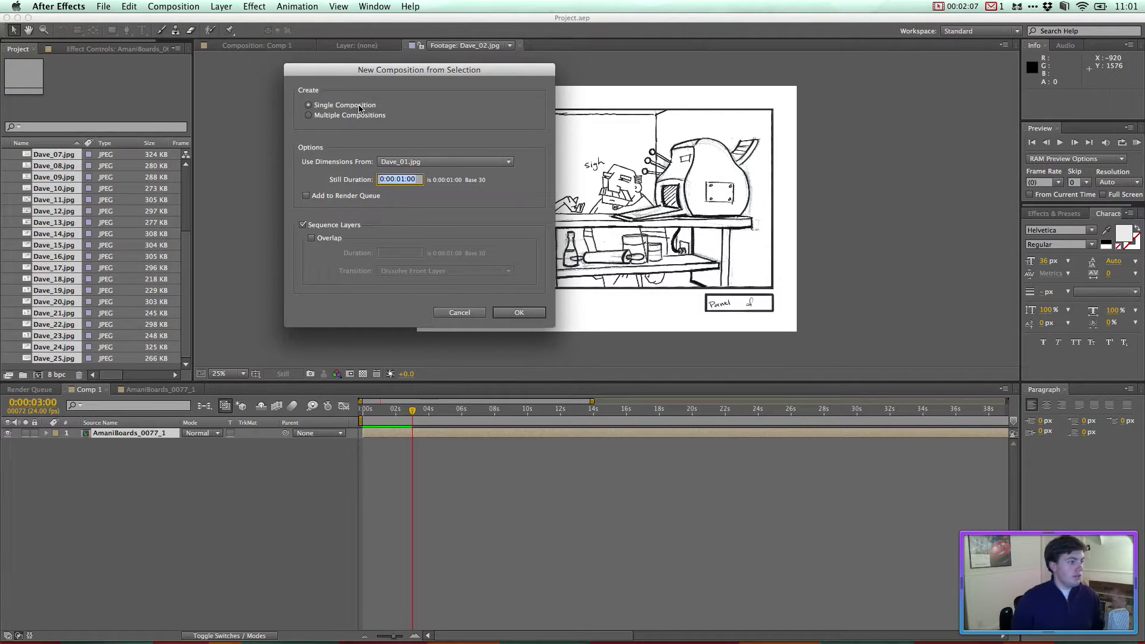
pyautogui.click(400, 179)
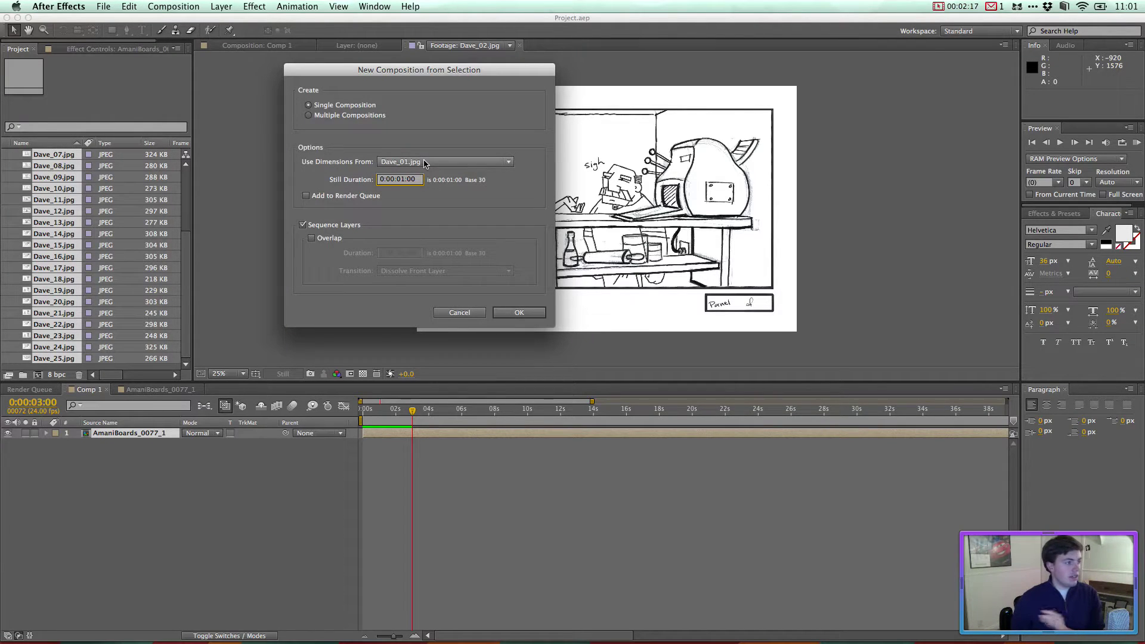
pyautogui.click(352, 227)
pyautogui.click(353, 226)
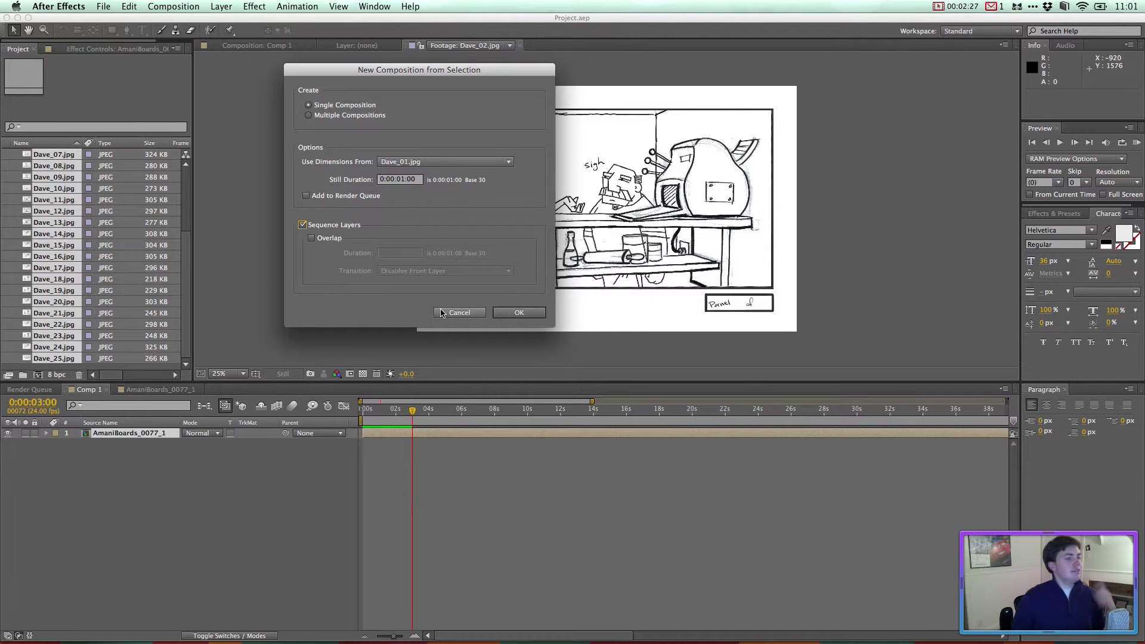
# Step: Create the Dave_01 composition and scrub through its 25 one-second storyboard stills
pyautogui.click(525, 313)
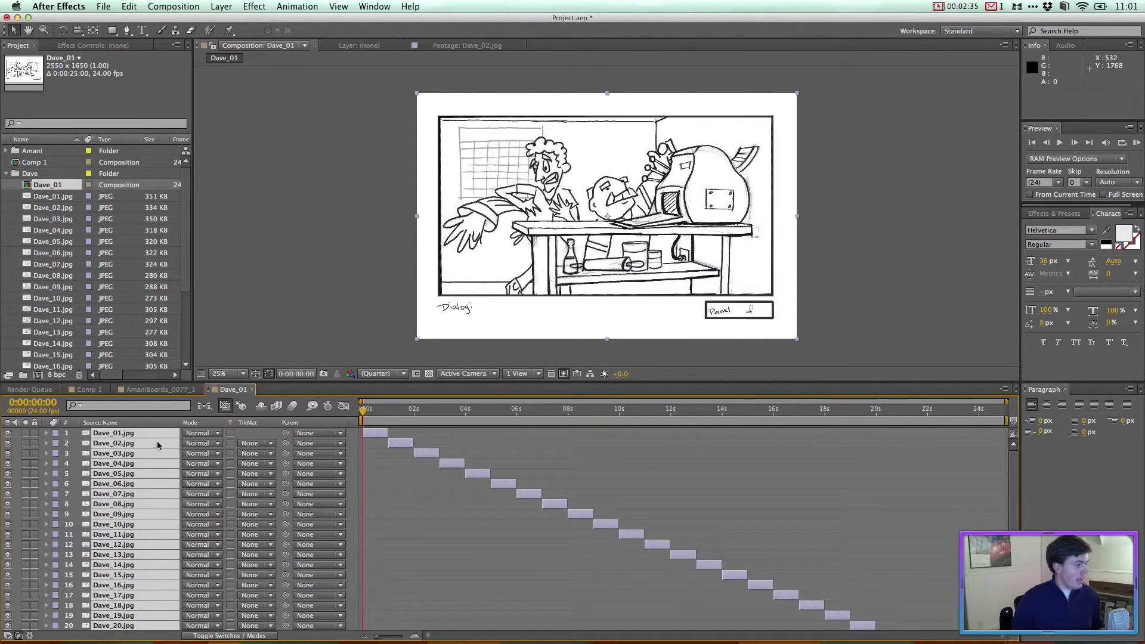
pyautogui.scroll(-3, 153, 451)
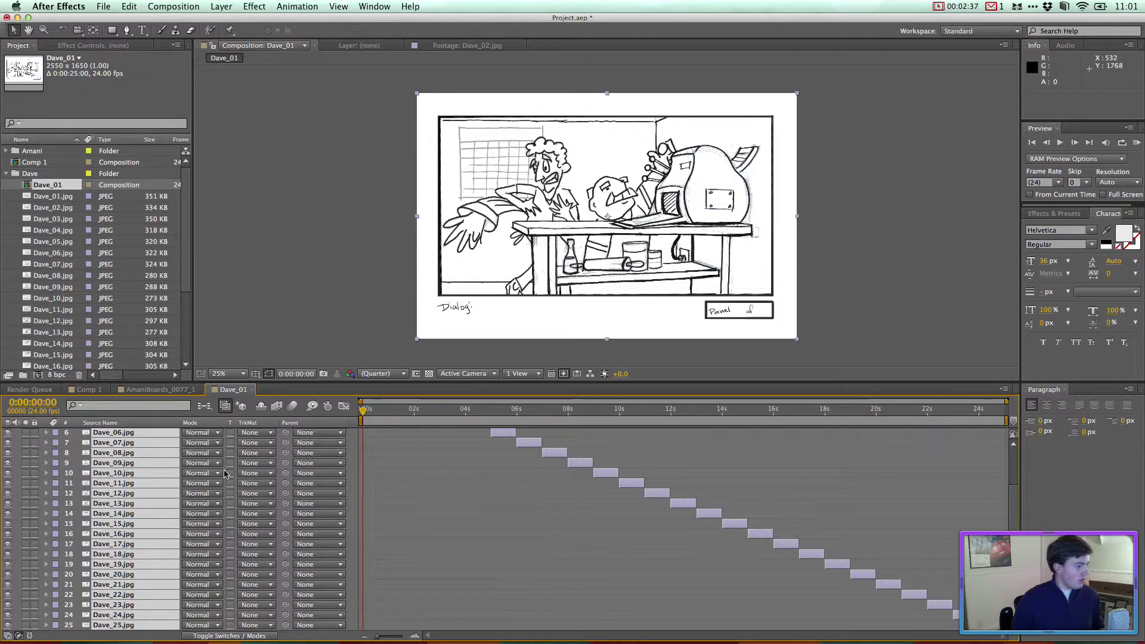
pyautogui.scroll(3, 144, 596)
pyautogui.moveTo(365, 411); pyautogui.dragTo(873, 411)
pyautogui.moveTo(843, 453); pyautogui.dragTo(274, 406)
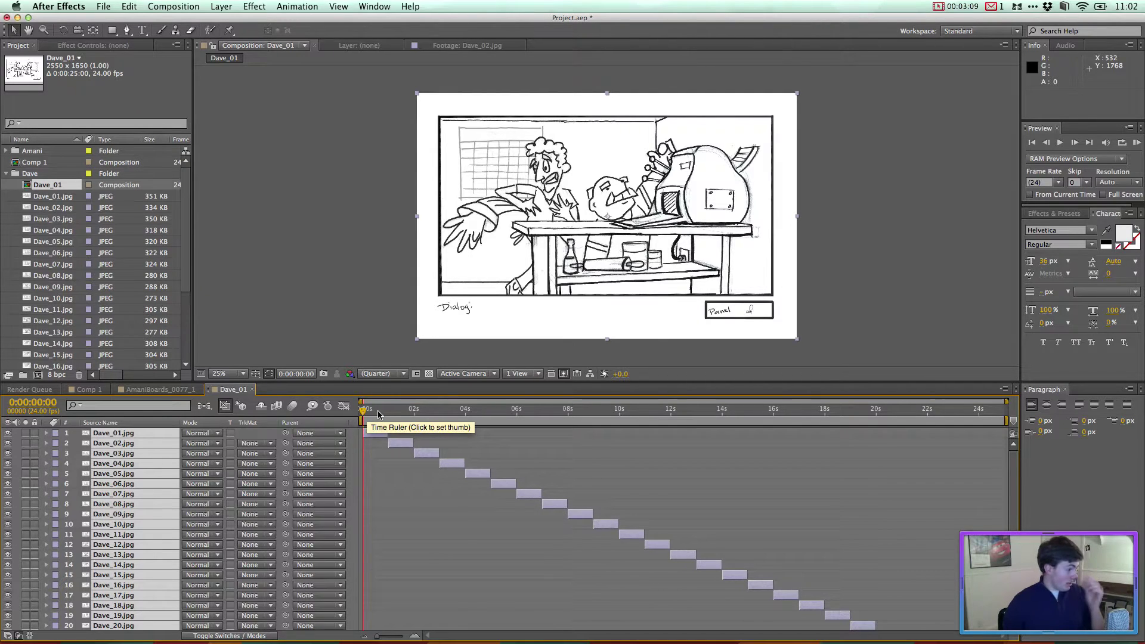
pyautogui.moveTo(378, 413); pyautogui.dragTo(731, 416)
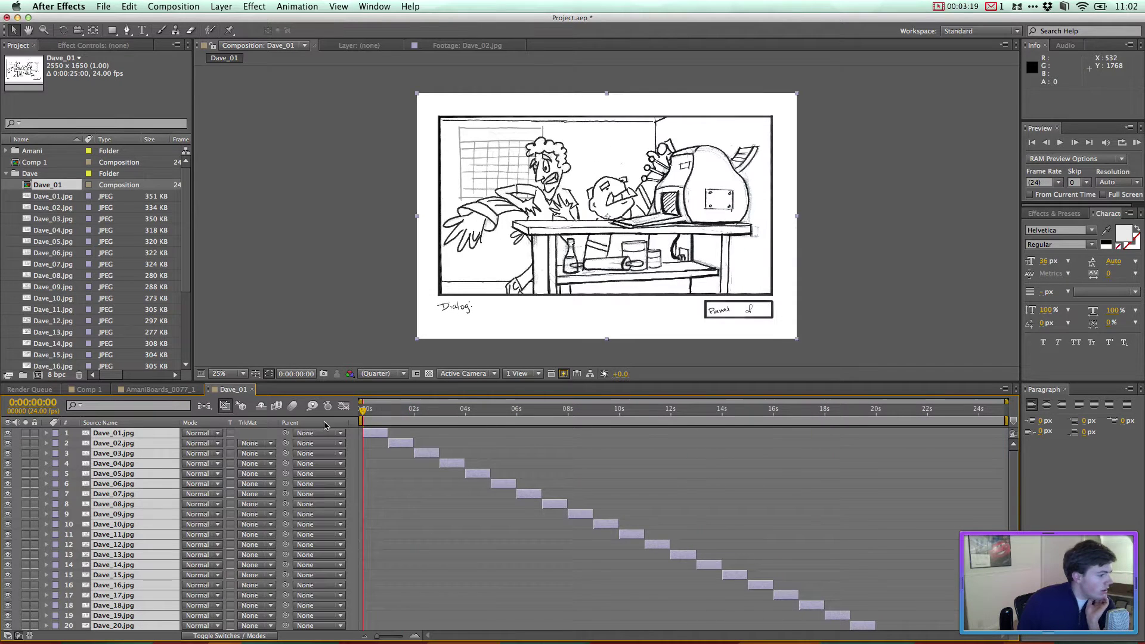
pyautogui.press('End')
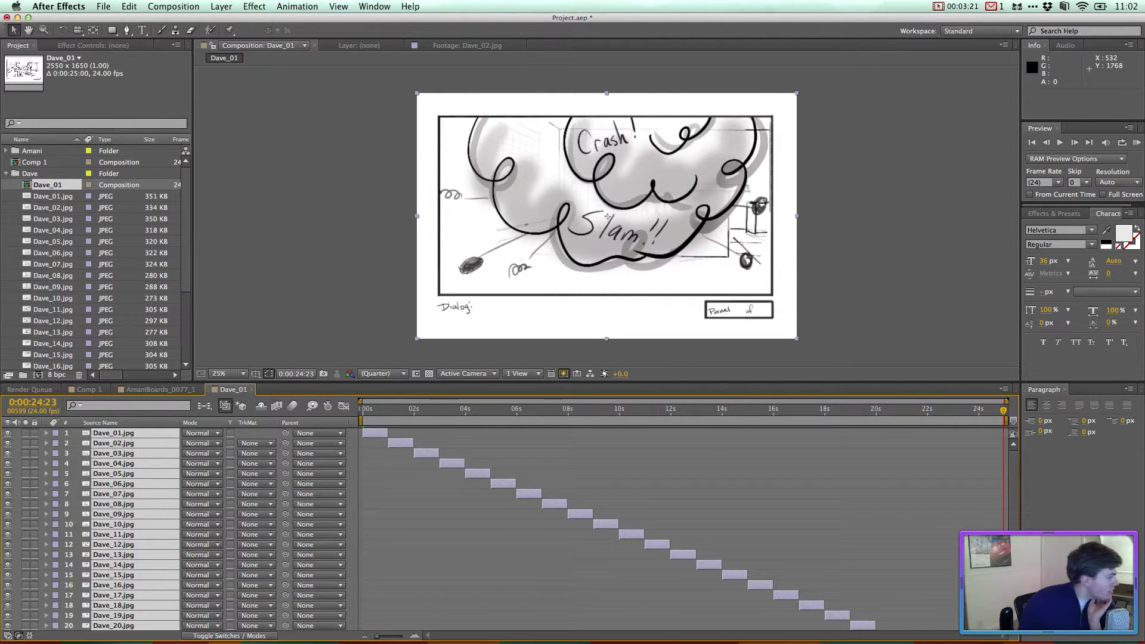
pyautogui.moveTo(691, 409); pyautogui.dragTo(925, 507)
pyautogui.scroll(-3, 755, 505)
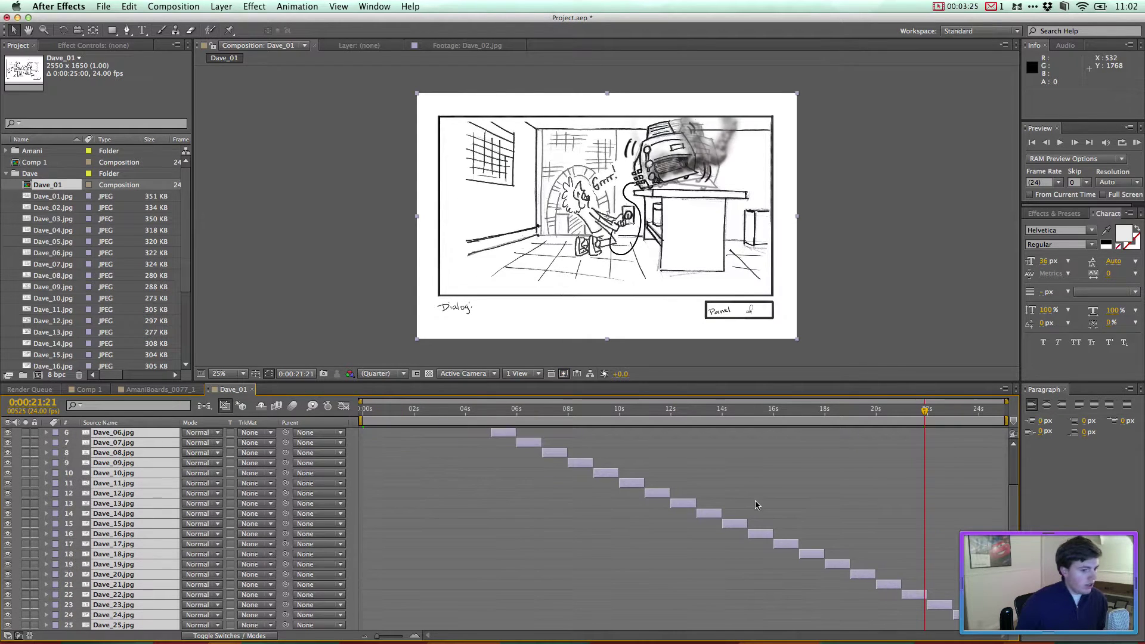
pyautogui.click(987, 519)
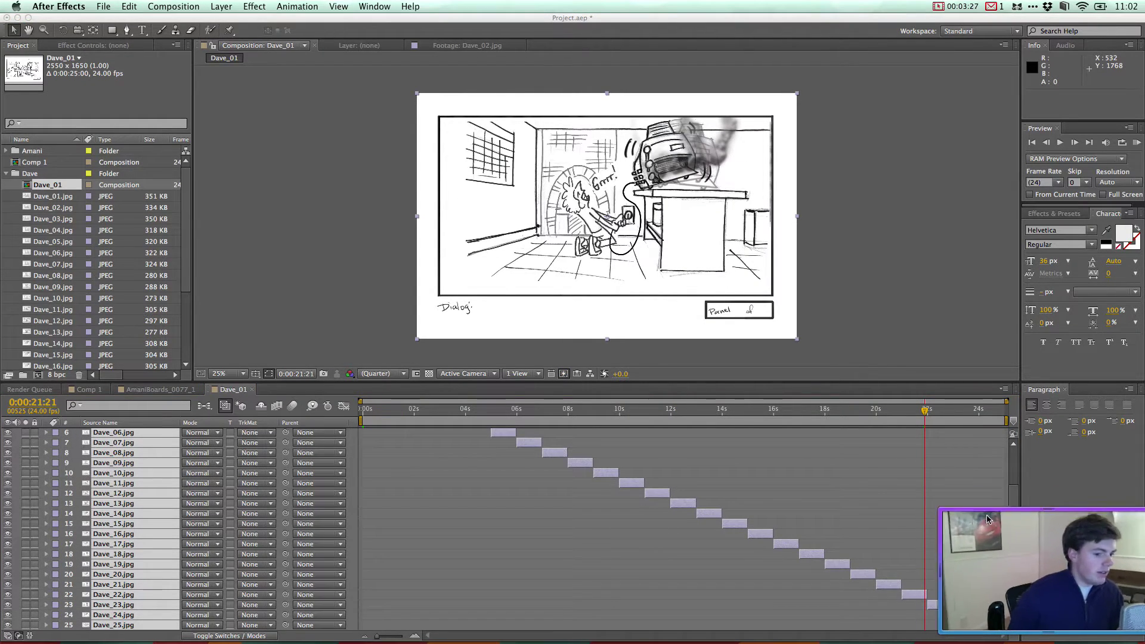
pyautogui.moveTo(1018, 570); pyautogui.dragTo(525, 569)
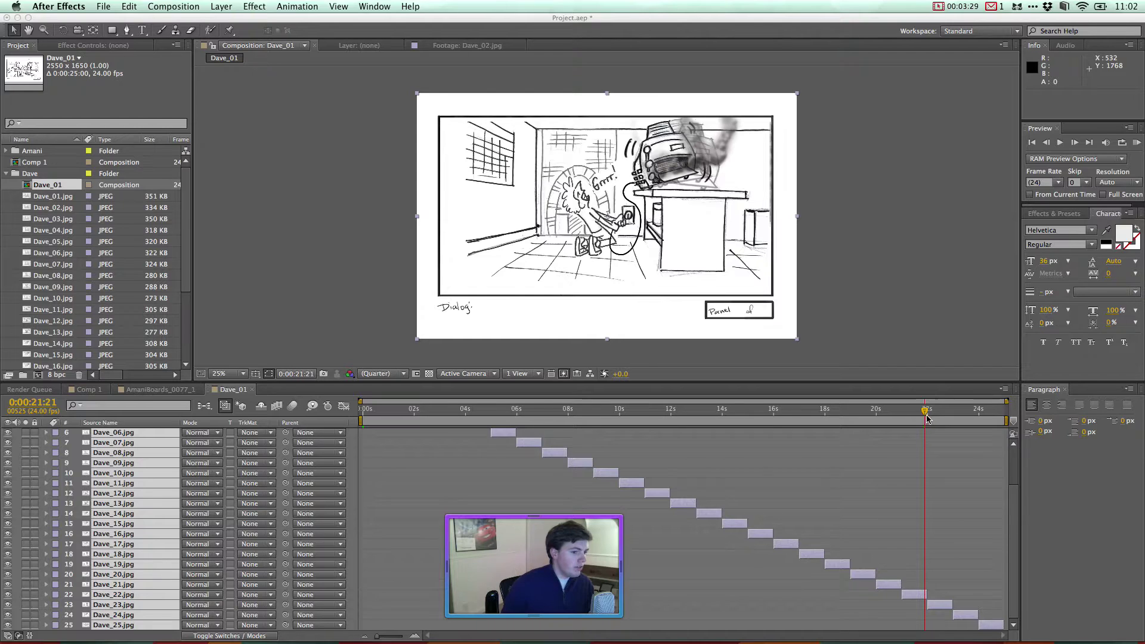
pyautogui.click(927, 420)
pyautogui.moveTo(941, 417); pyautogui.dragTo(1004, 410)
pyautogui.moveTo(501, 552); pyautogui.dragTo(1013, 564)
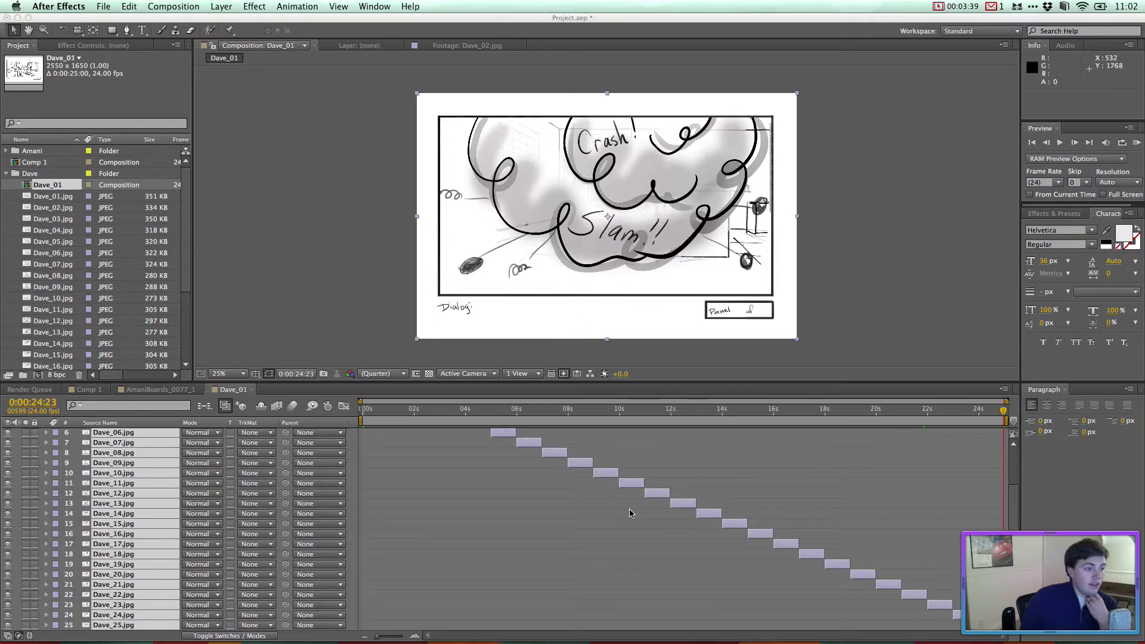
# Step: Add Dave_01 as a layer in Comp 1, starting at time zero
pyautogui.click(104, 400)
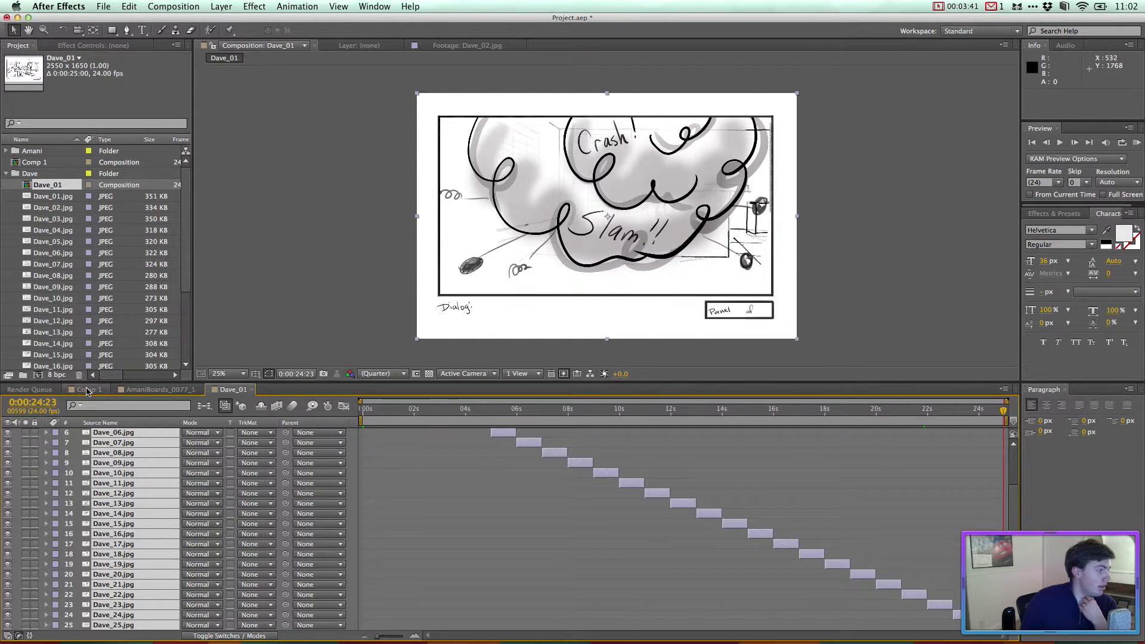
pyautogui.click(87, 390)
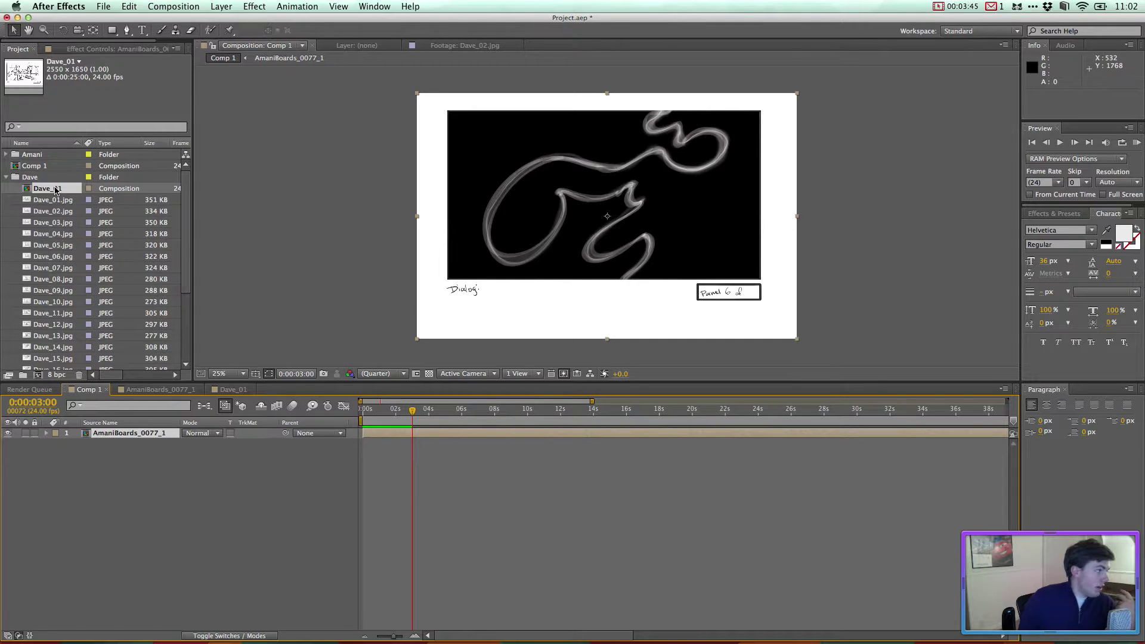
pyautogui.moveTo(55, 189); pyautogui.dragTo(125, 451)
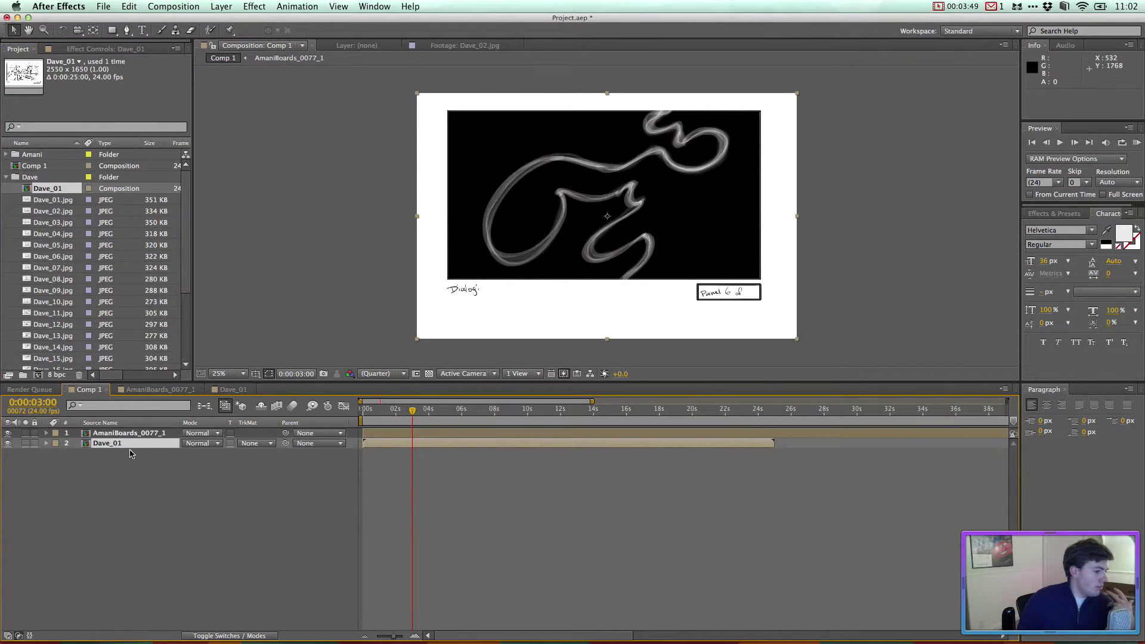
pyautogui.moveTo(387, 413); pyautogui.dragTo(848, 411)
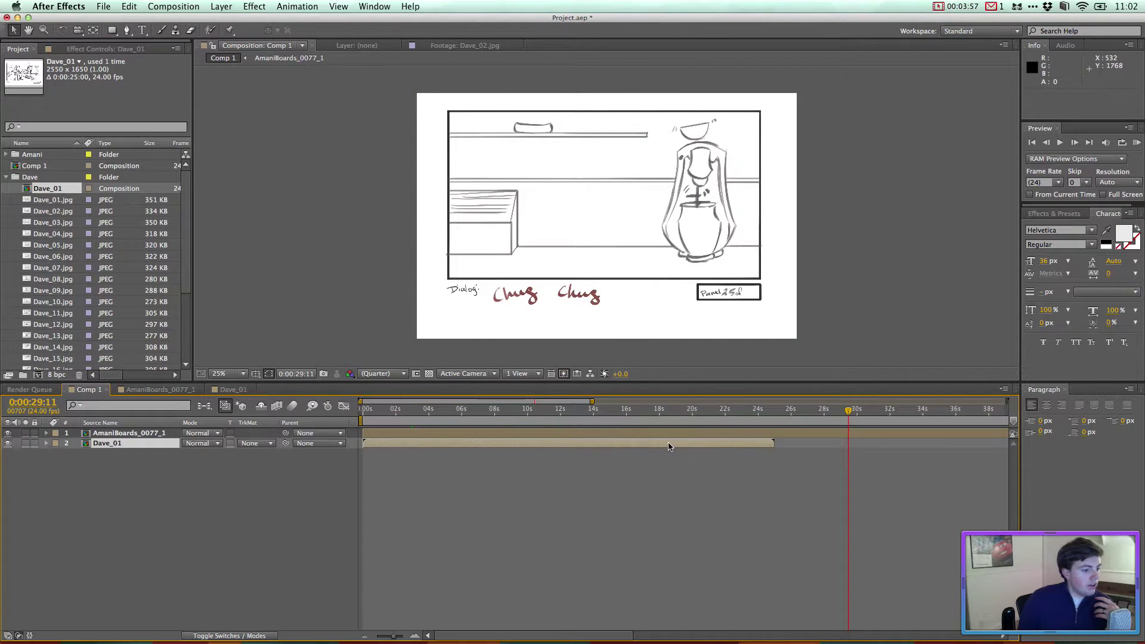
pyautogui.moveTo(667, 446); pyautogui.dragTo(706, 447)
pyautogui.moveTo(848, 411); pyautogui.dragTo(363, 411)
pyautogui.moveTo(435, 447); pyautogui.dragTo(334, 446)
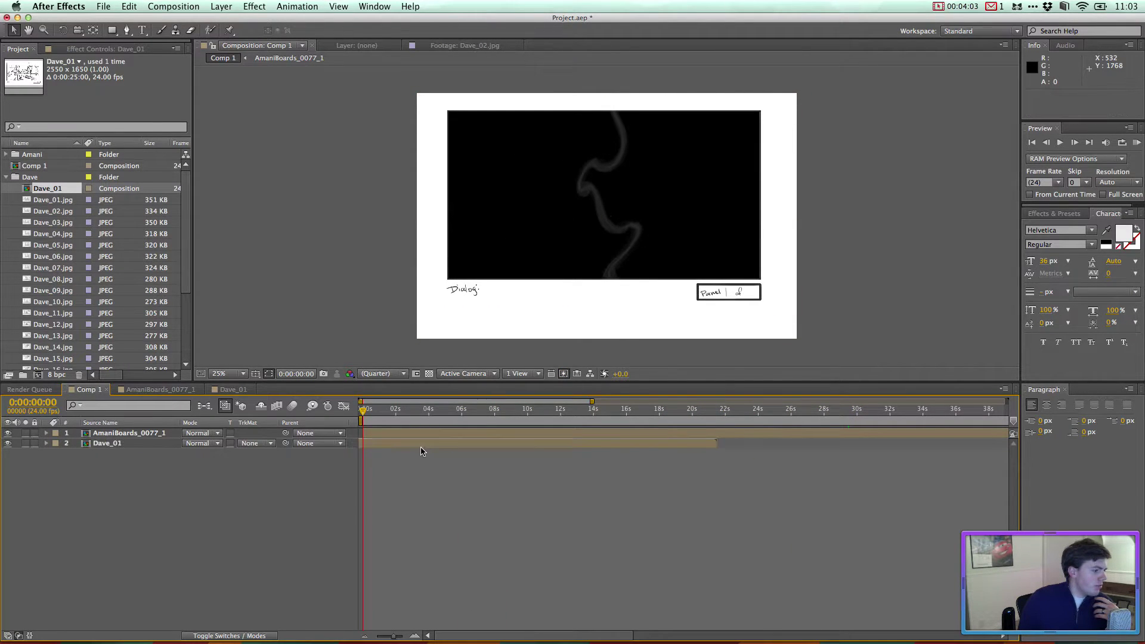
pyautogui.moveTo(471, 445); pyautogui.dragTo(532, 438)
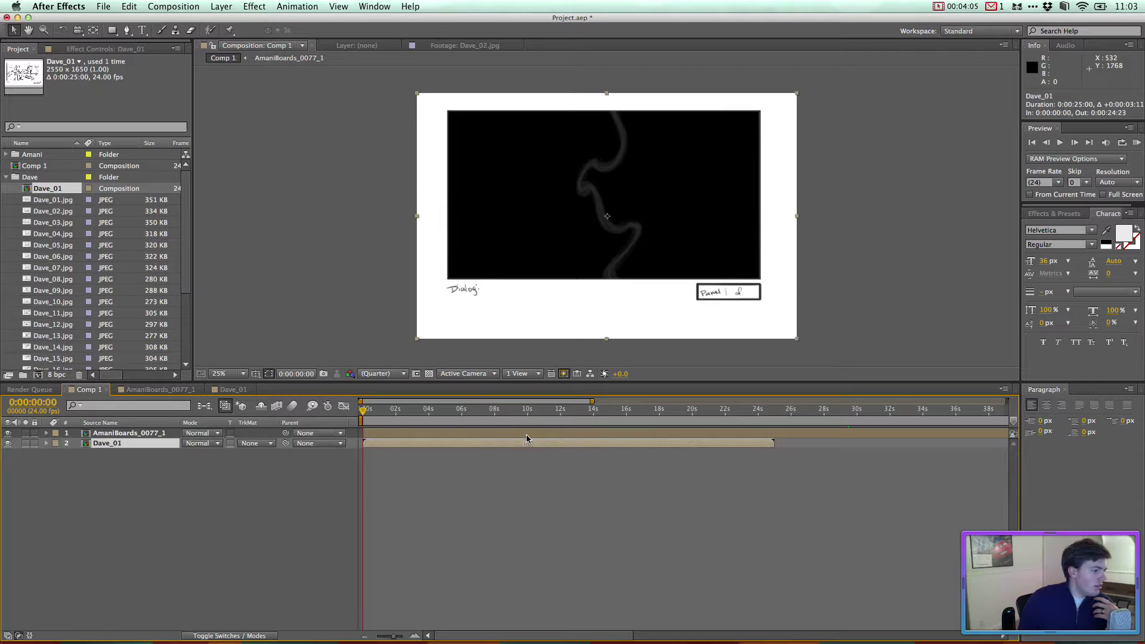
# Step: Stack Dave_01 above AmaniBoards_0077_1, preview it, and reopen the Dave_01 comp
pyautogui.moveTo(364, 410)
pyautogui.mouseDown()
pyautogui.moveTo(399, 415)
pyautogui.moveTo(366, 412)
pyautogui.mouseUp()
pyautogui.click(871, 411)
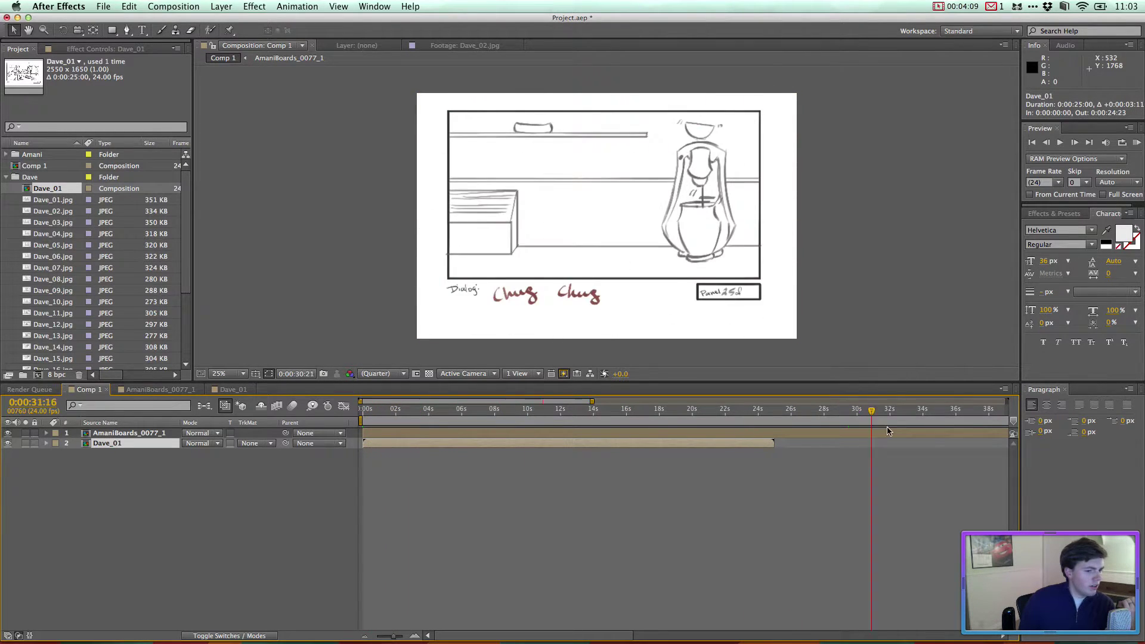
pyautogui.moveTo(882, 411); pyautogui.dragTo(758, 444)
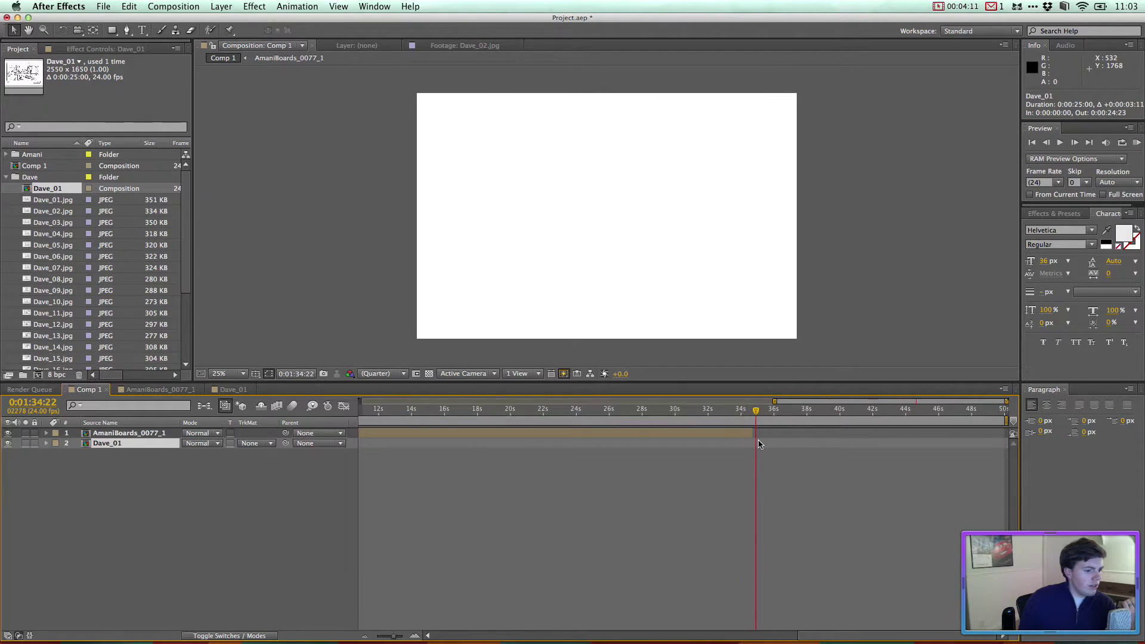
pyautogui.press('Home')
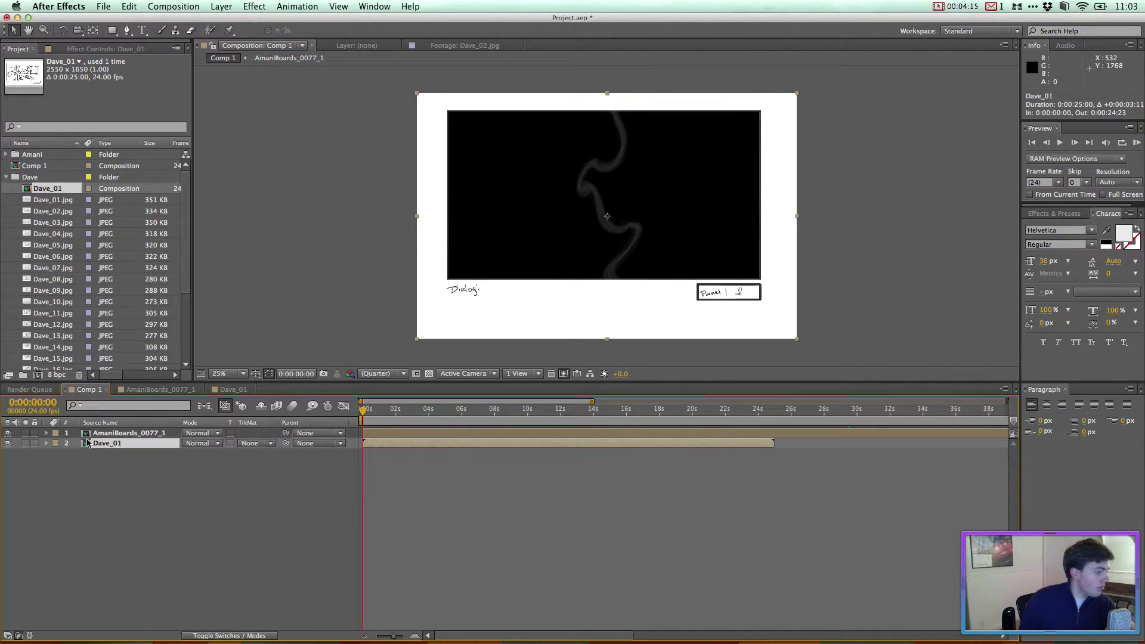
pyautogui.moveTo(125, 433)
pyautogui.mouseDown()
pyautogui.moveTo(124, 458)
pyautogui.moveTo(108, 462)
pyautogui.mouseUp()
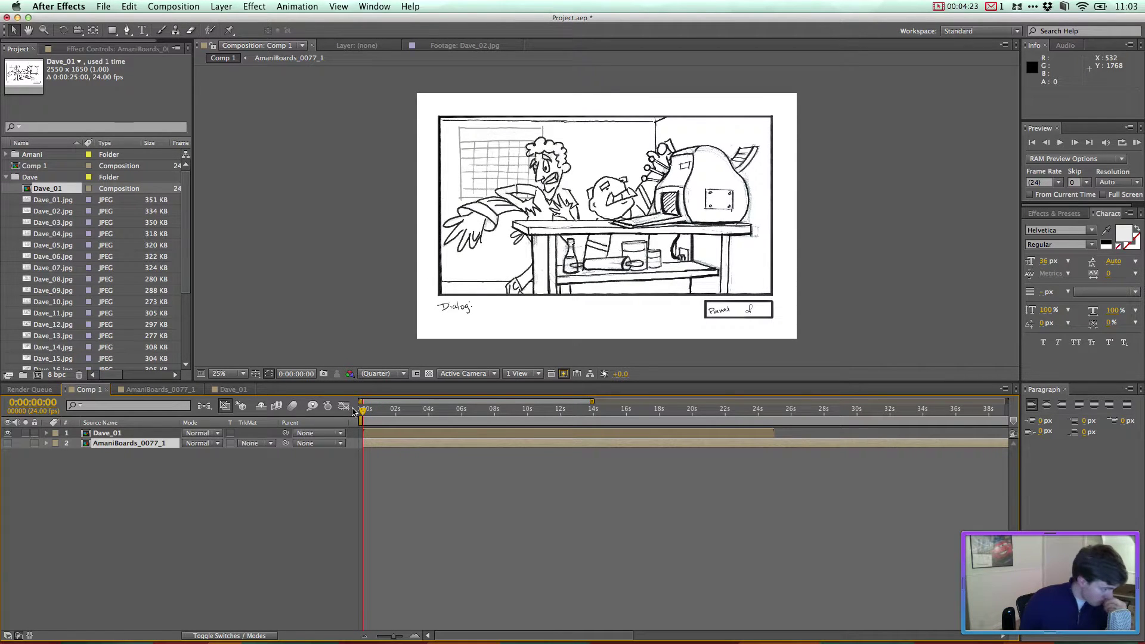
pyautogui.moveTo(361, 411); pyautogui.dragTo(385, 413)
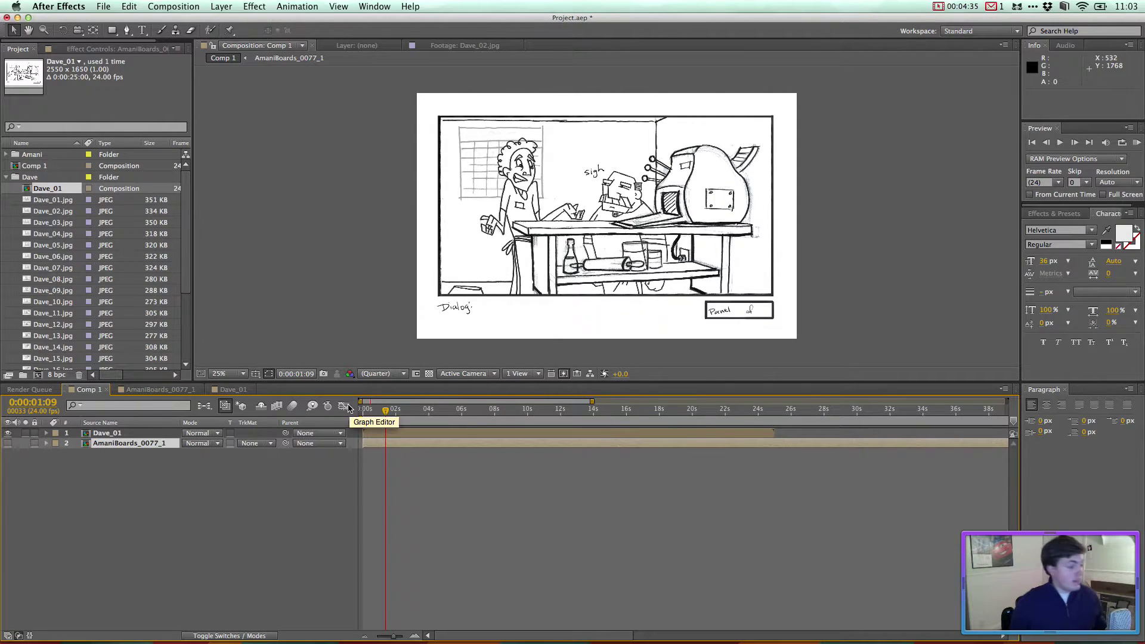
pyautogui.click(226, 390)
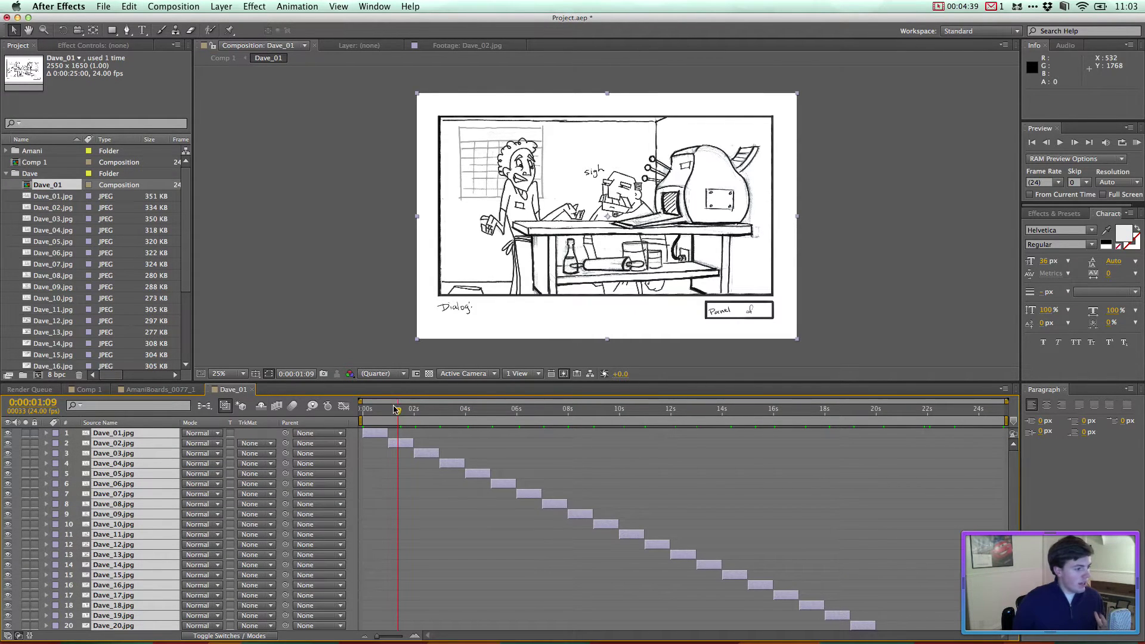
# Step: Select the Dave_01.jpg layer and set the current time to frame 12
pyautogui.moveTo(395, 409)
pyautogui.mouseDown()
pyautogui.moveTo(374, 409)
pyautogui.moveTo(386, 409)
pyautogui.moveTo(397, 431)
pyautogui.moveTo(386, 432)
pyautogui.mouseUp()
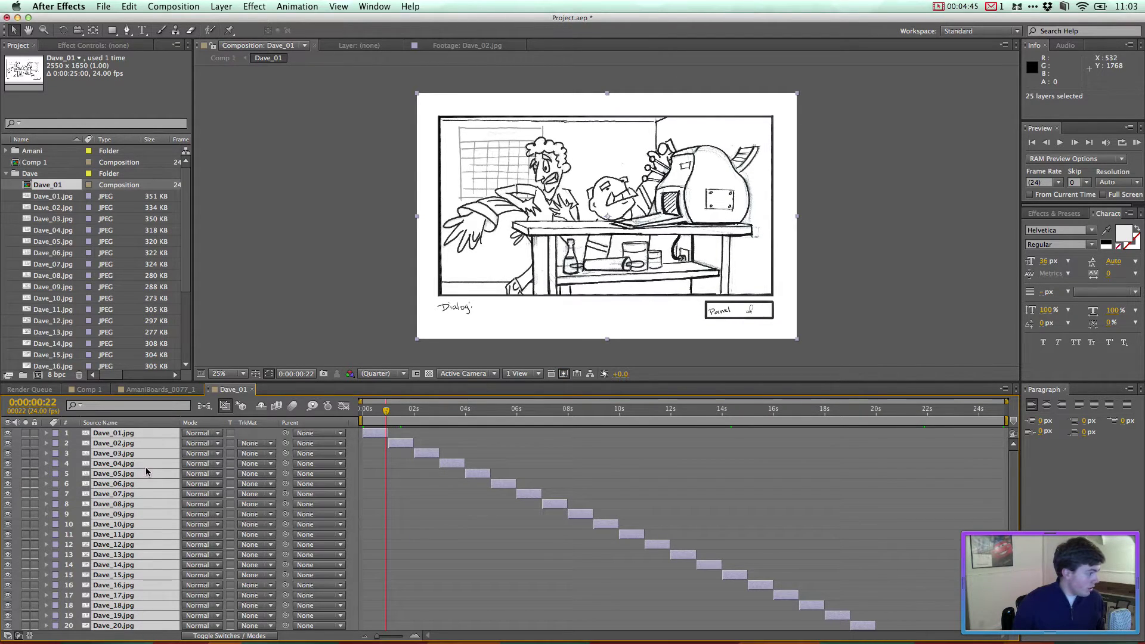
pyautogui.click(468, 505)
pyautogui.click(134, 435)
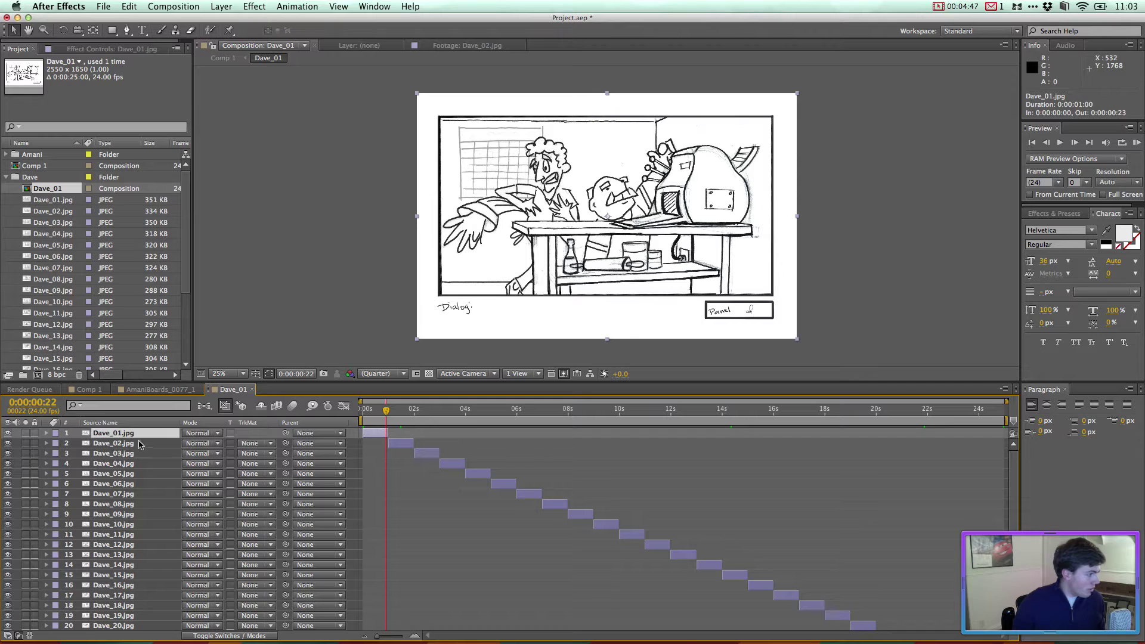
pyautogui.moveTo(385, 414); pyautogui.dragTo(378, 412)
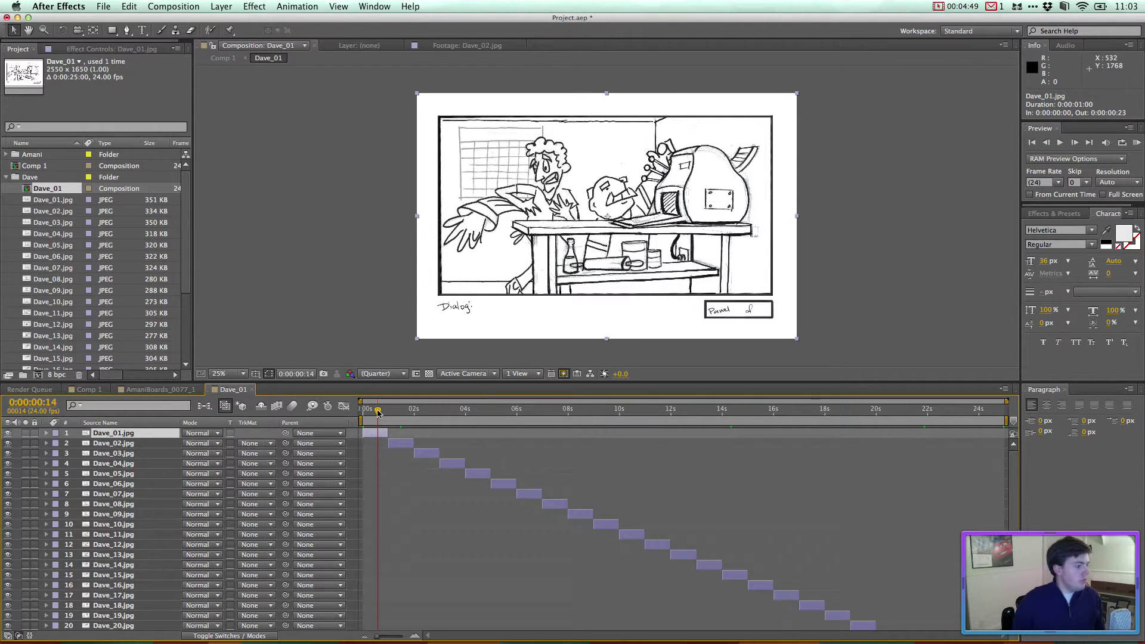
pyautogui.click(53, 402)
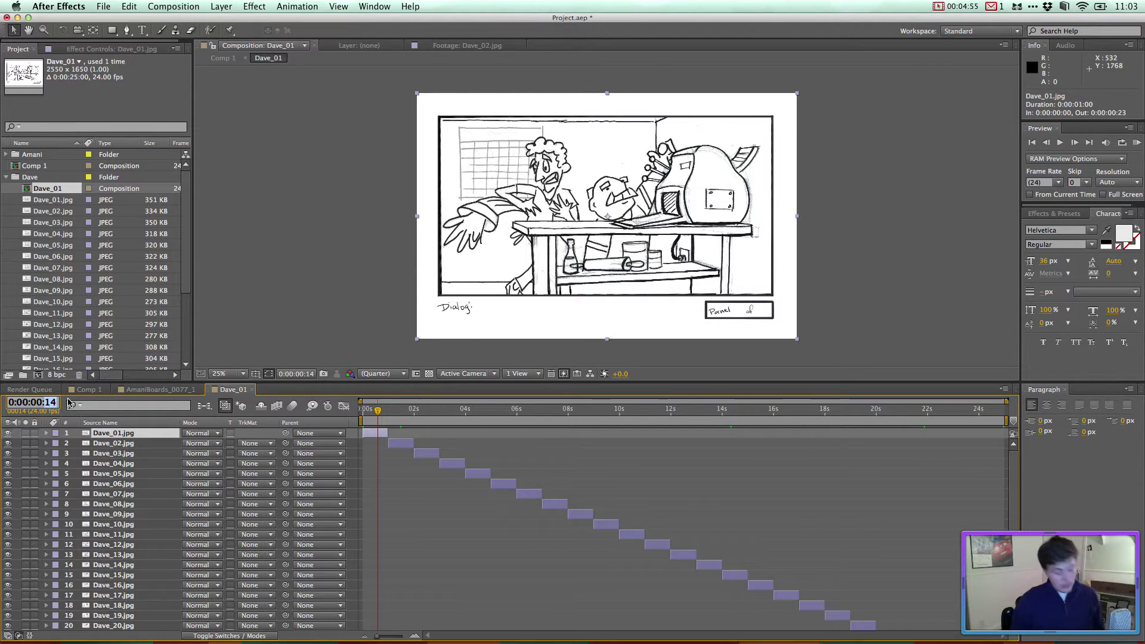
pyautogui.write('12')
pyautogui.press('Return')
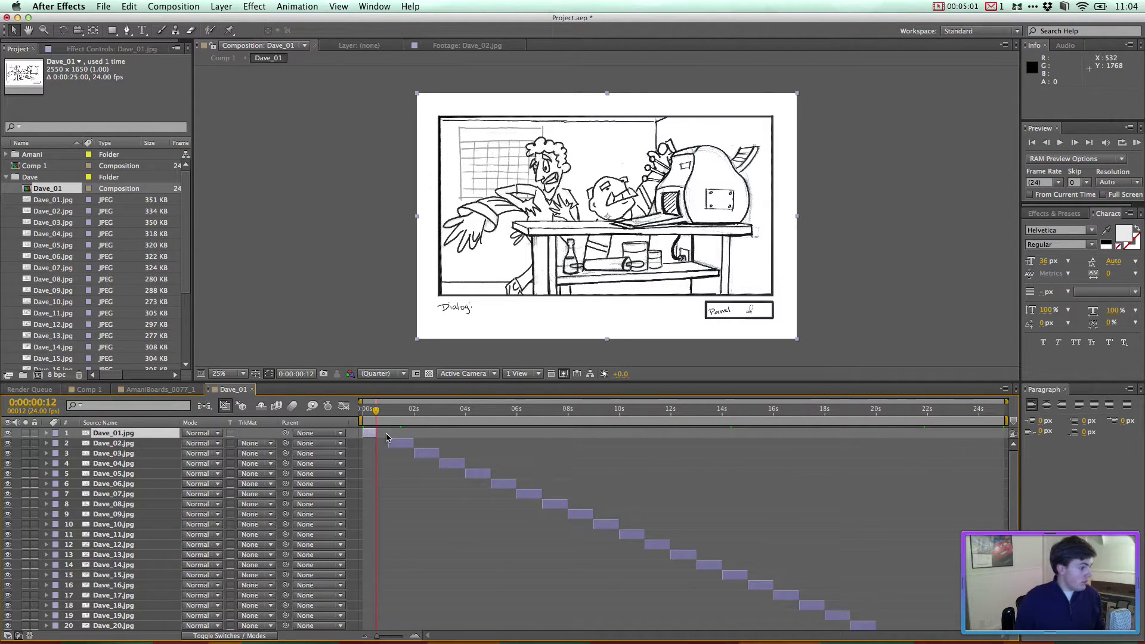
# Step: Trim Dave_02.jpg's start to frame 12 with Alt+[, undo it, and return to Comp 1
pyautogui.click(407, 449)
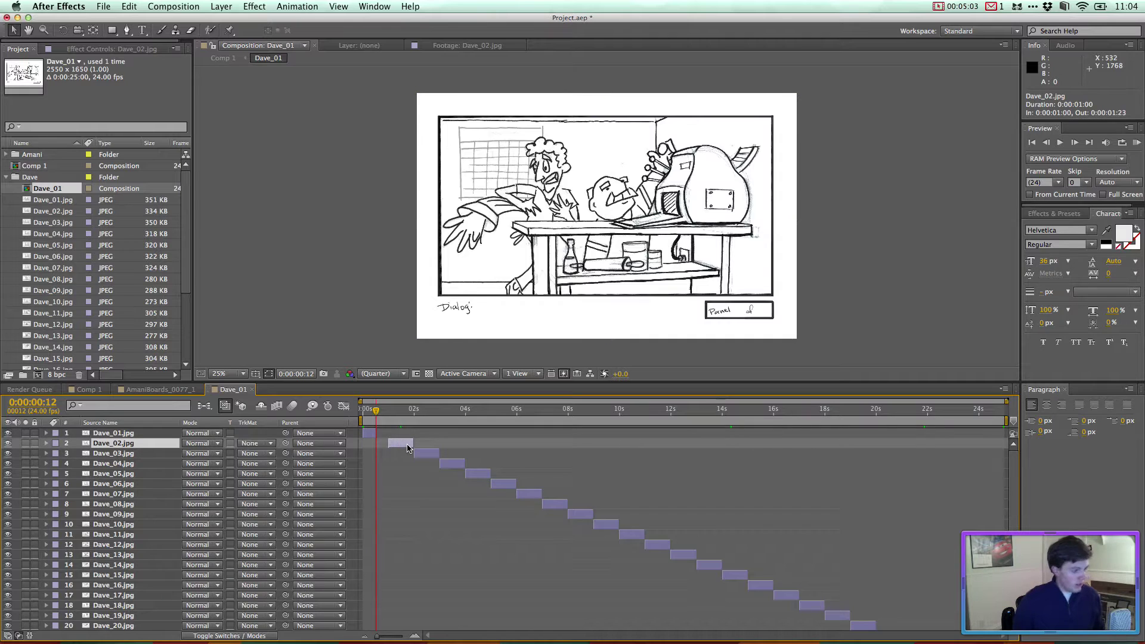
pyautogui.hotkey('alt', '[')
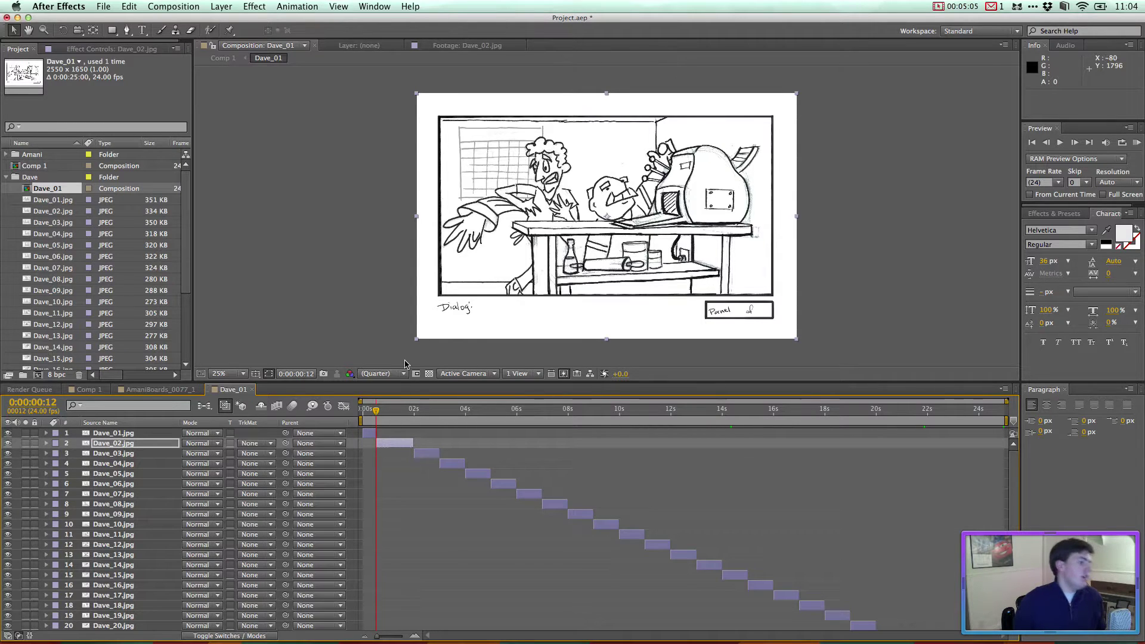
pyautogui.moveTo(376, 410)
pyautogui.mouseDown()
pyautogui.moveTo(403, 410)
pyautogui.moveTo(376, 410)
pyautogui.mouseUp()
pyautogui.press('super+z')
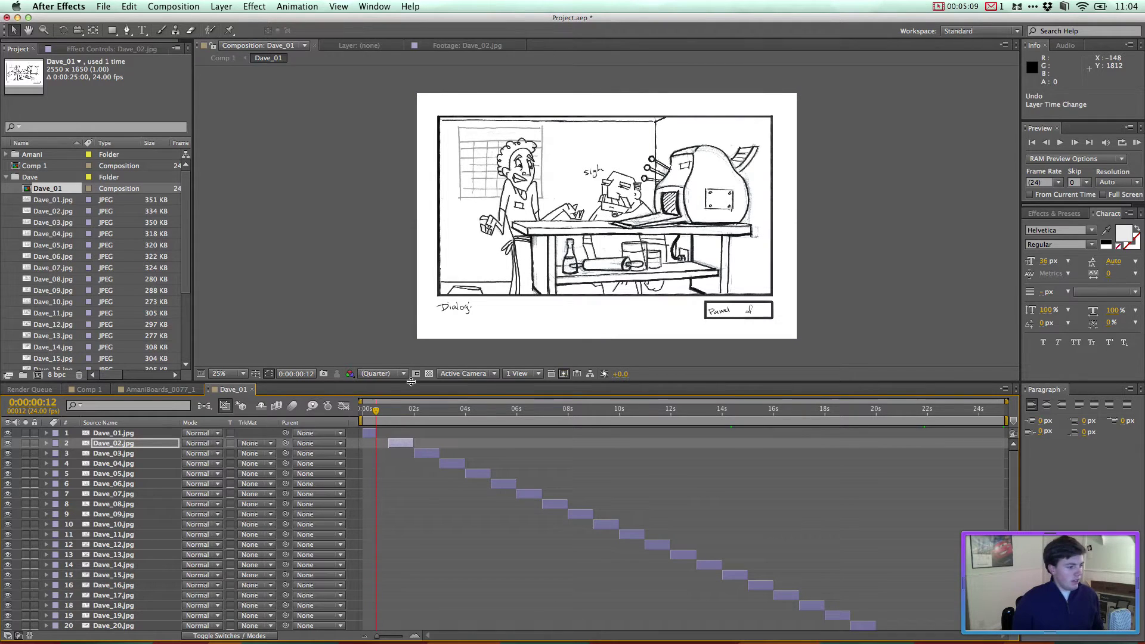
pyautogui.press('super+z')
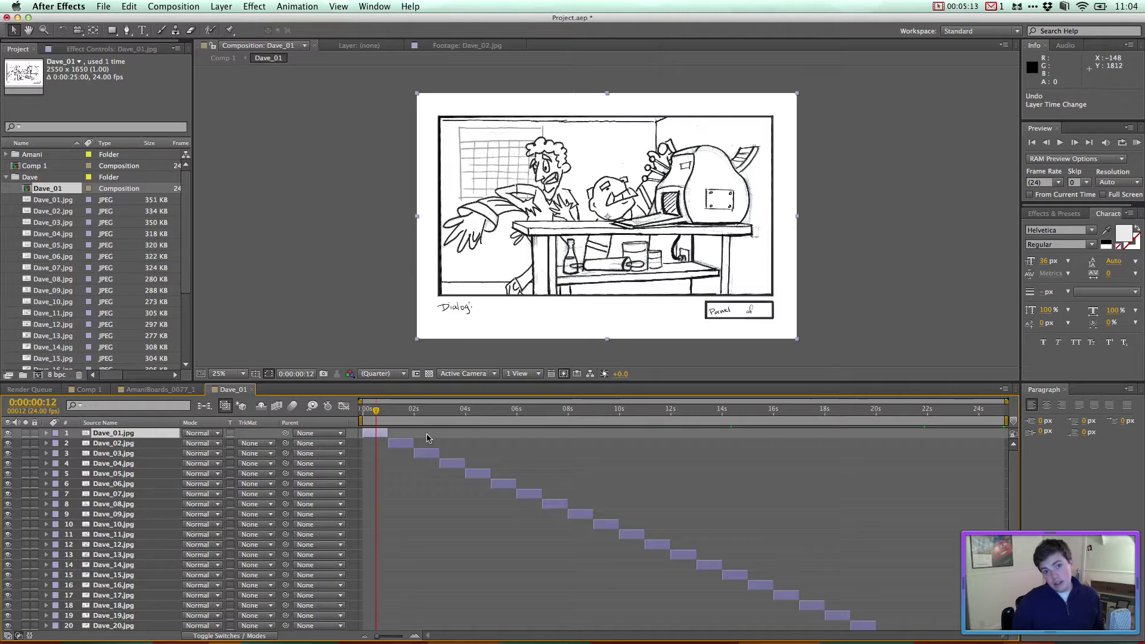
pyautogui.scroll(-1, 427, 438)
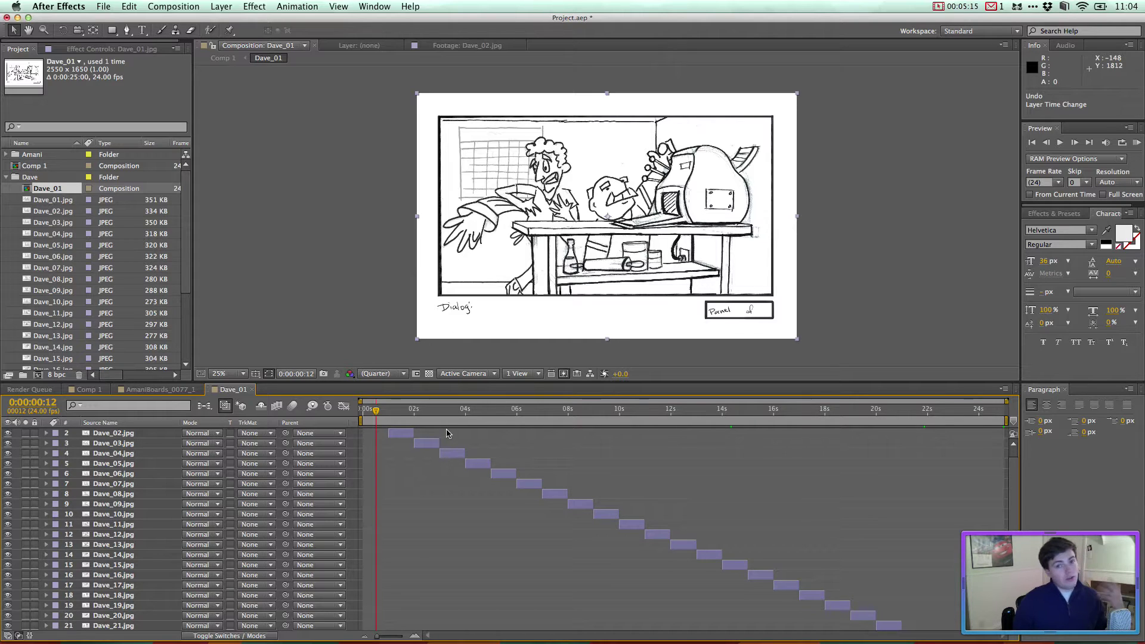
pyautogui.scroll(1, 449, 437)
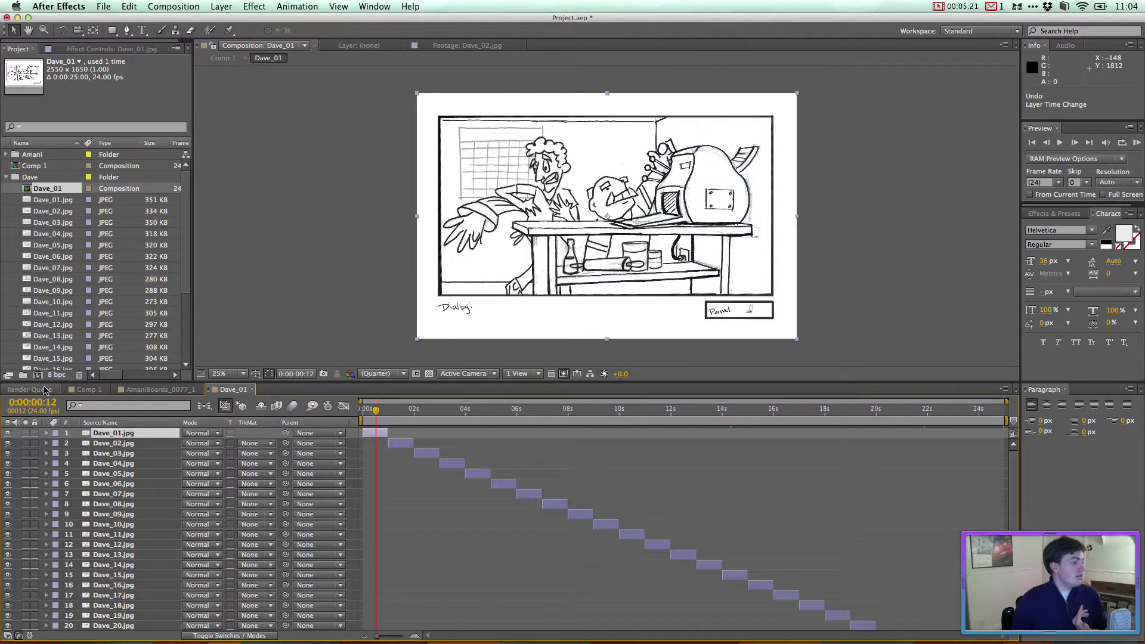
pyautogui.click(85, 390)
# Step: Enable Time Remapping on Dave_01, found through a Help search for 'time rema'
pyautogui.click(134, 434)
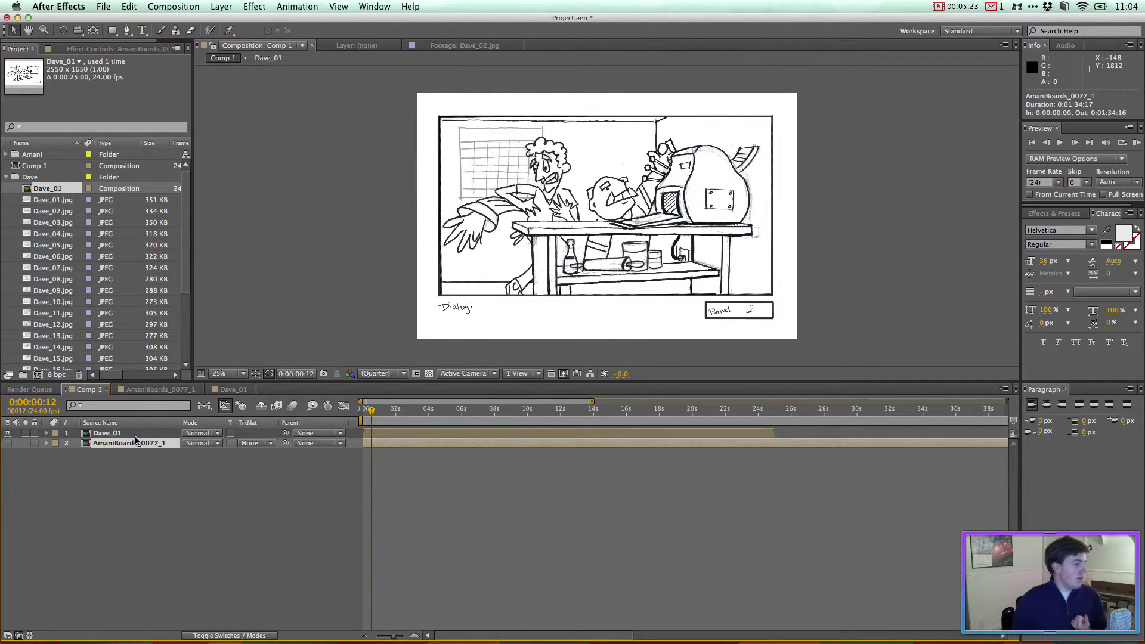
pyautogui.click(99, 422)
pyautogui.click(131, 422)
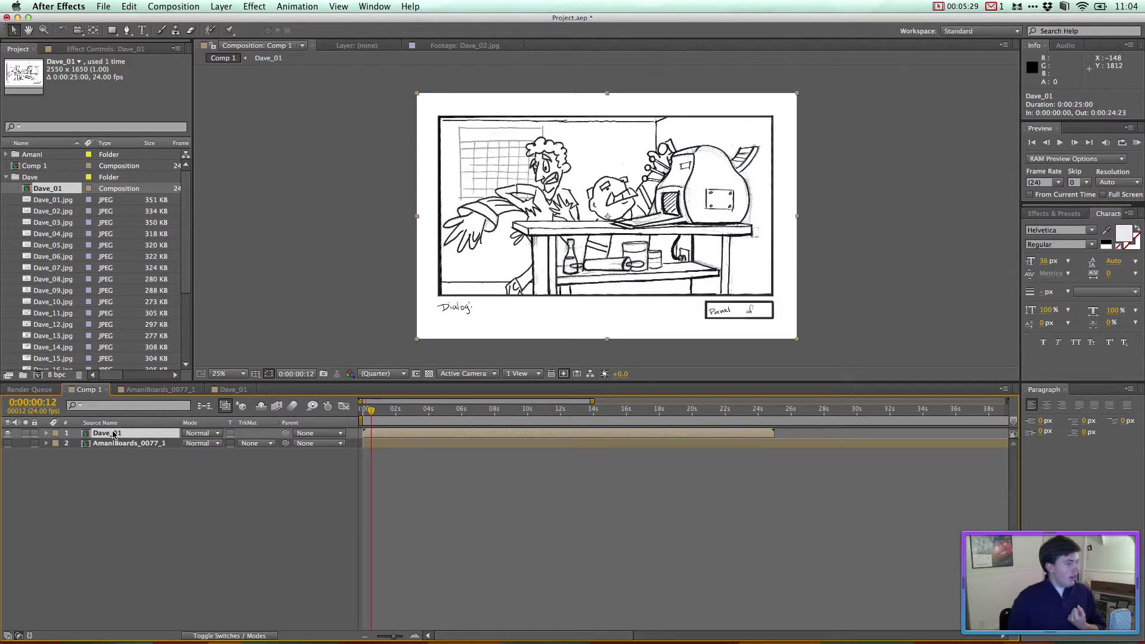
pyautogui.click(410, 6)
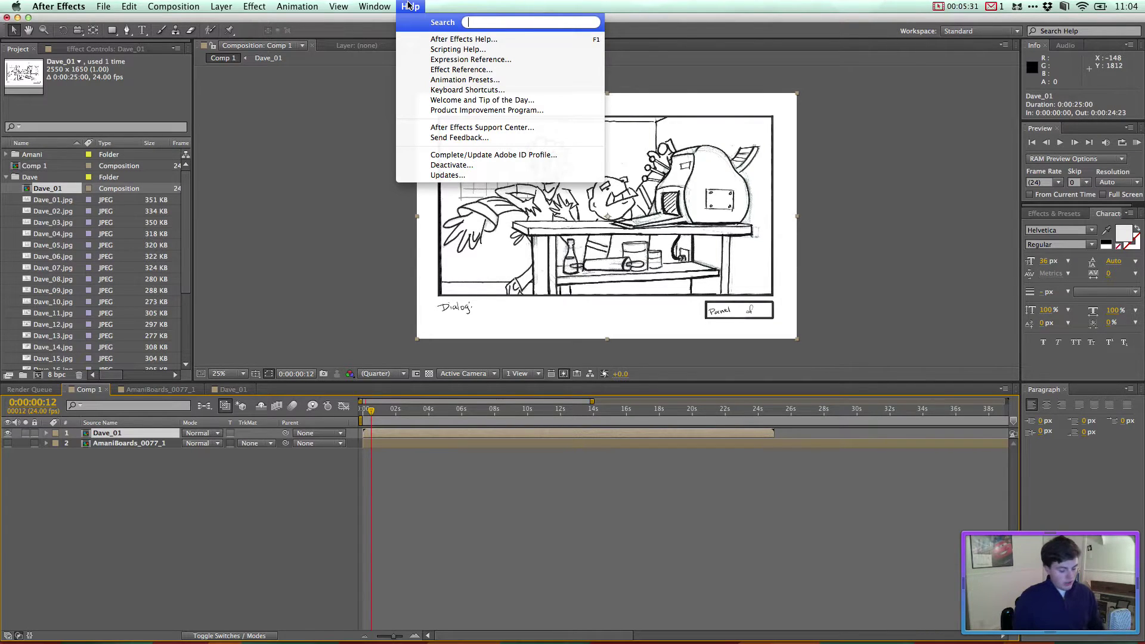
pyautogui.write('time rema')
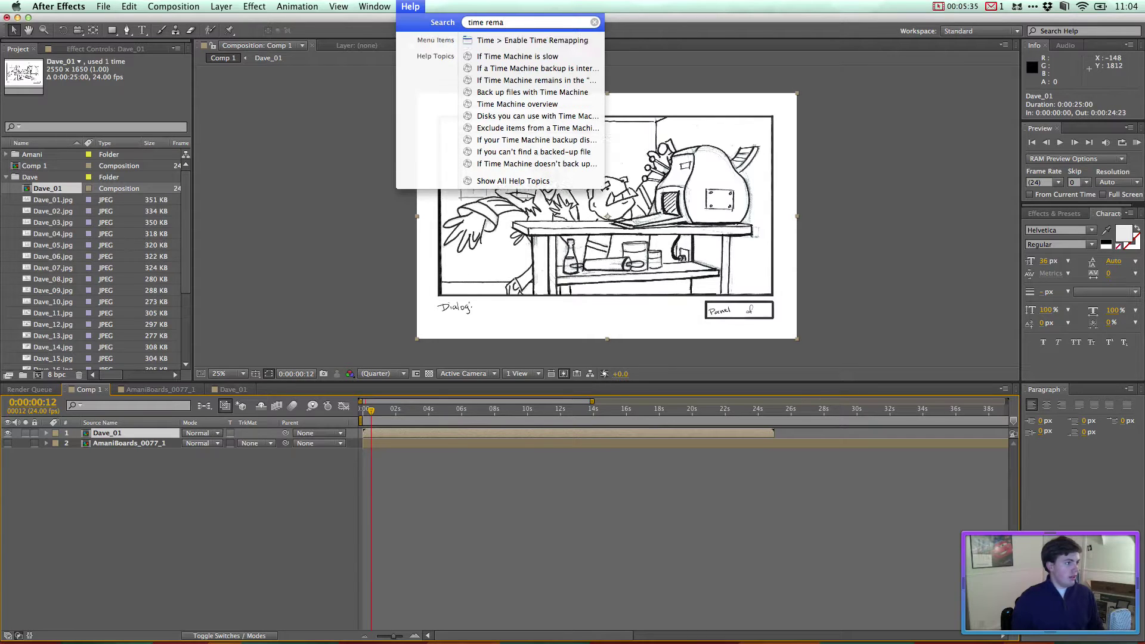
pyautogui.press('Down')
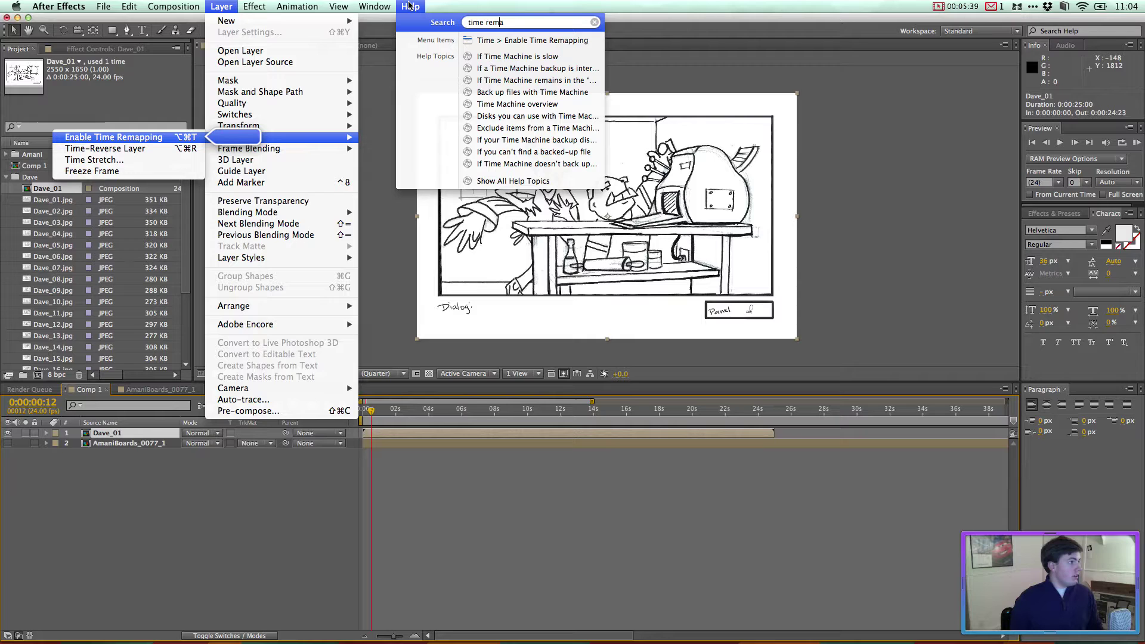
pyautogui.moveTo(210, 137)
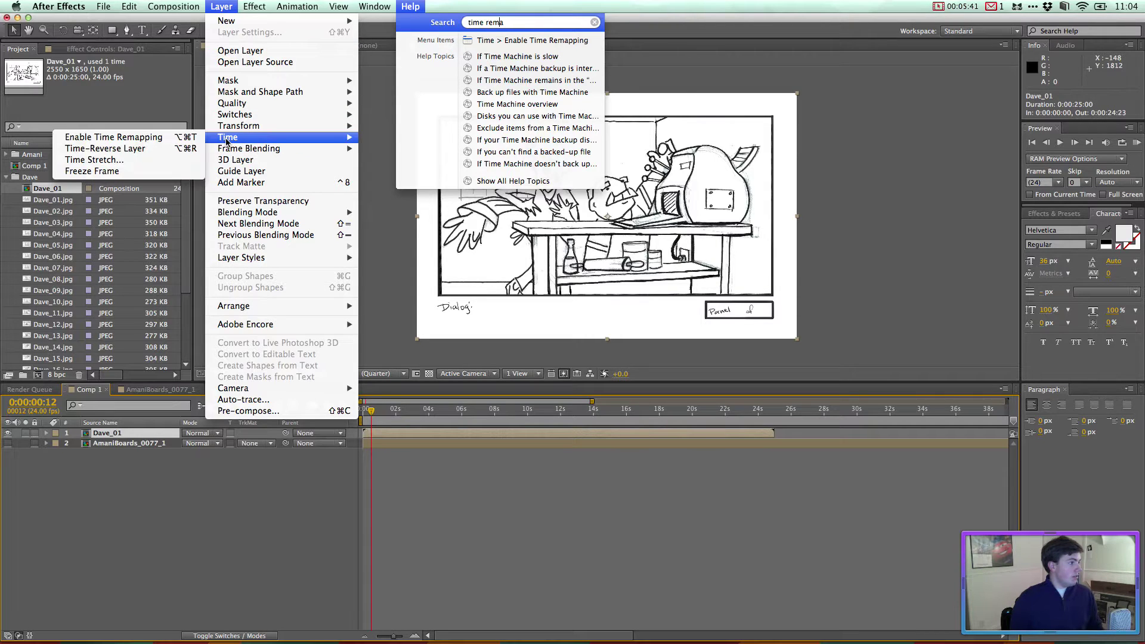
pyautogui.click(173, 138)
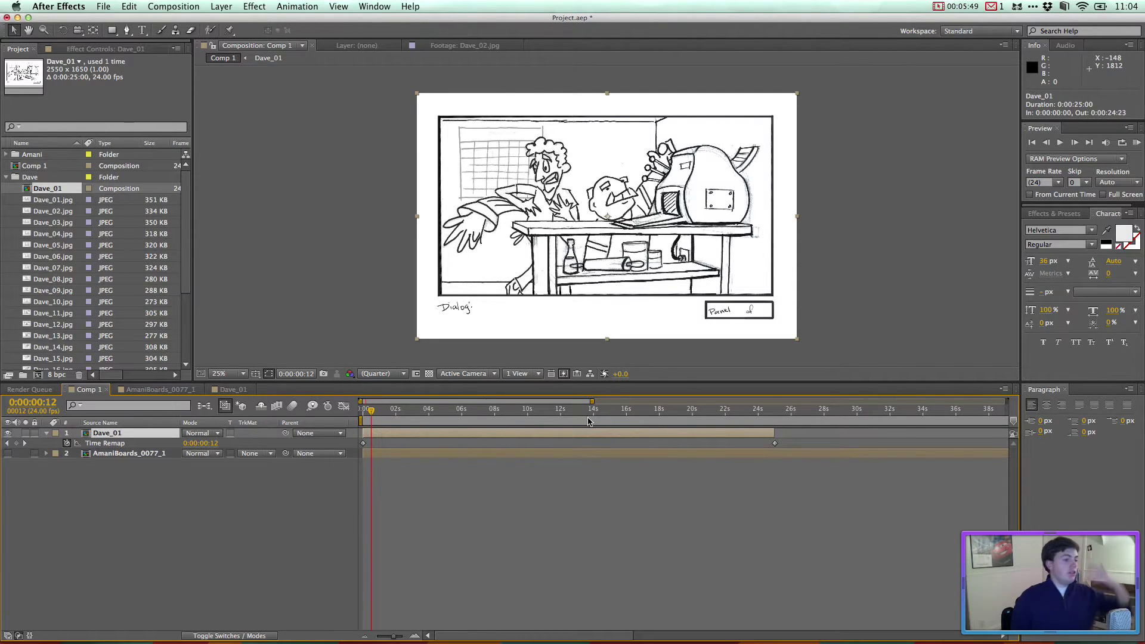
# Step: Trim Dave_01's out point to 0:00:25:00 at its last Time Remap keyframe, playhead back to 0
pyautogui.moveTo(772, 433); pyautogui.dragTo(928, 433)
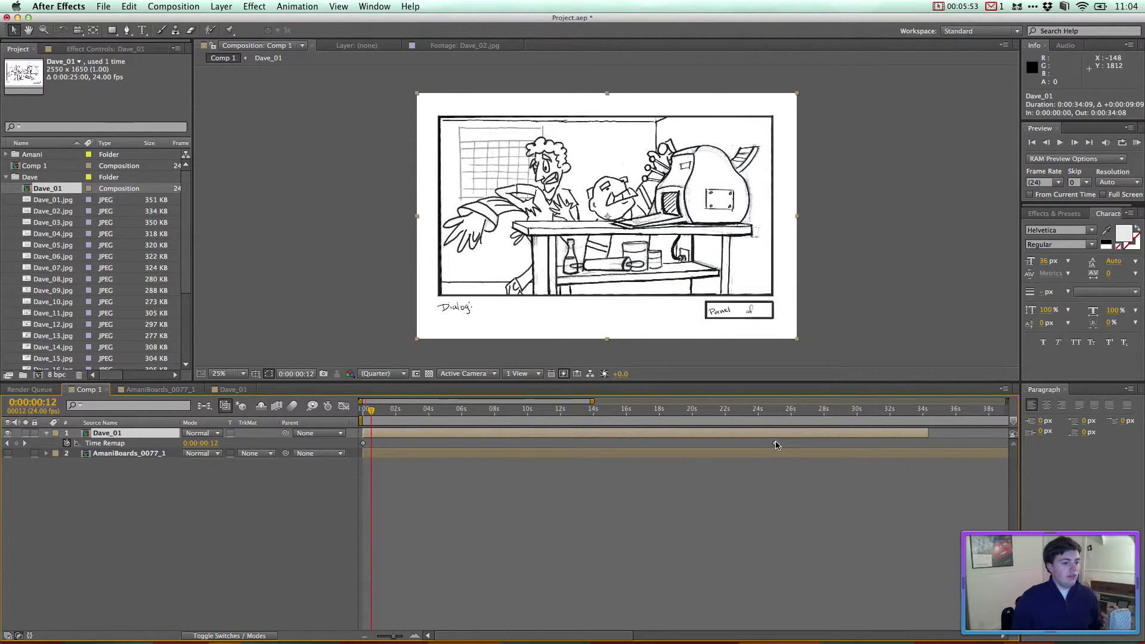
pyautogui.moveTo(775, 445); pyautogui.dragTo(809, 446)
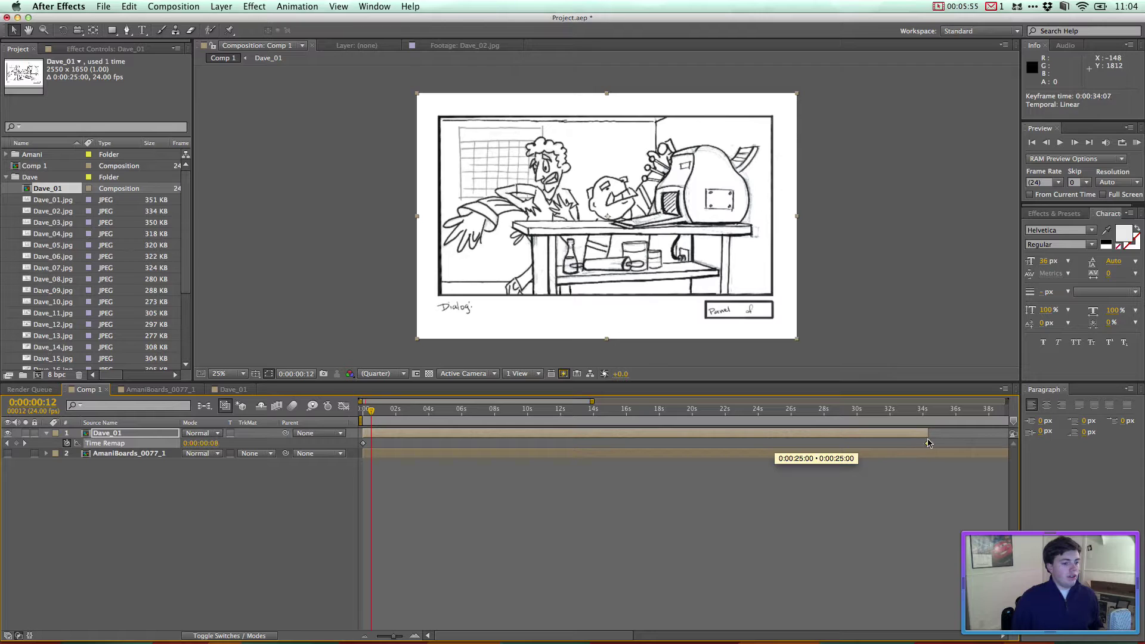
pyautogui.moveTo(928, 443); pyautogui.dragTo(796, 423)
pyautogui.press('super+z')
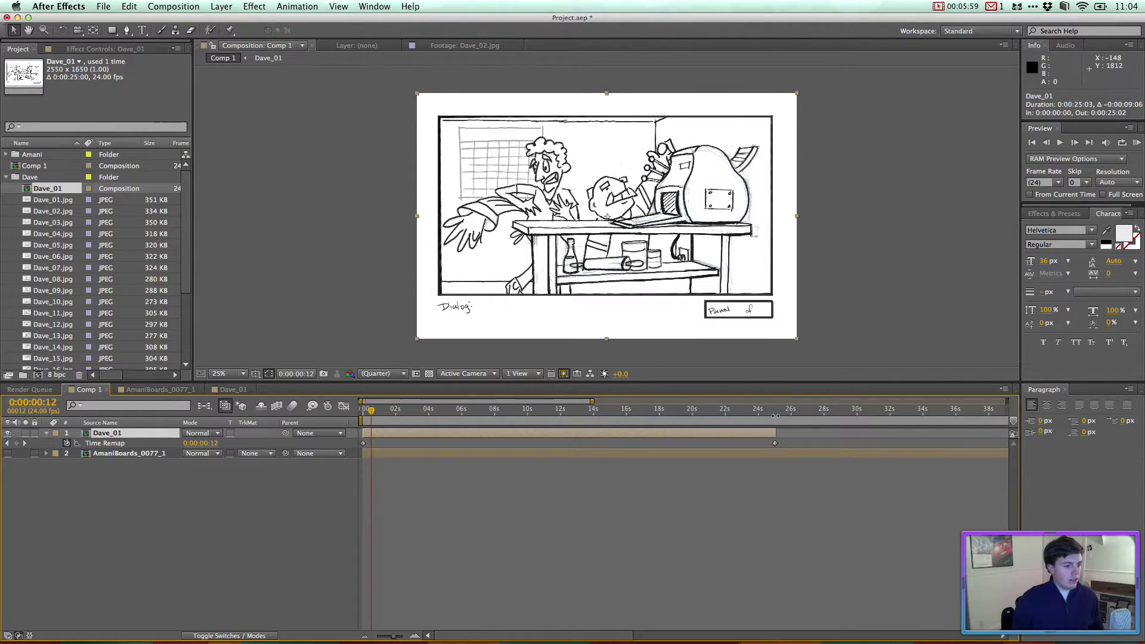
pyautogui.click(773, 412)
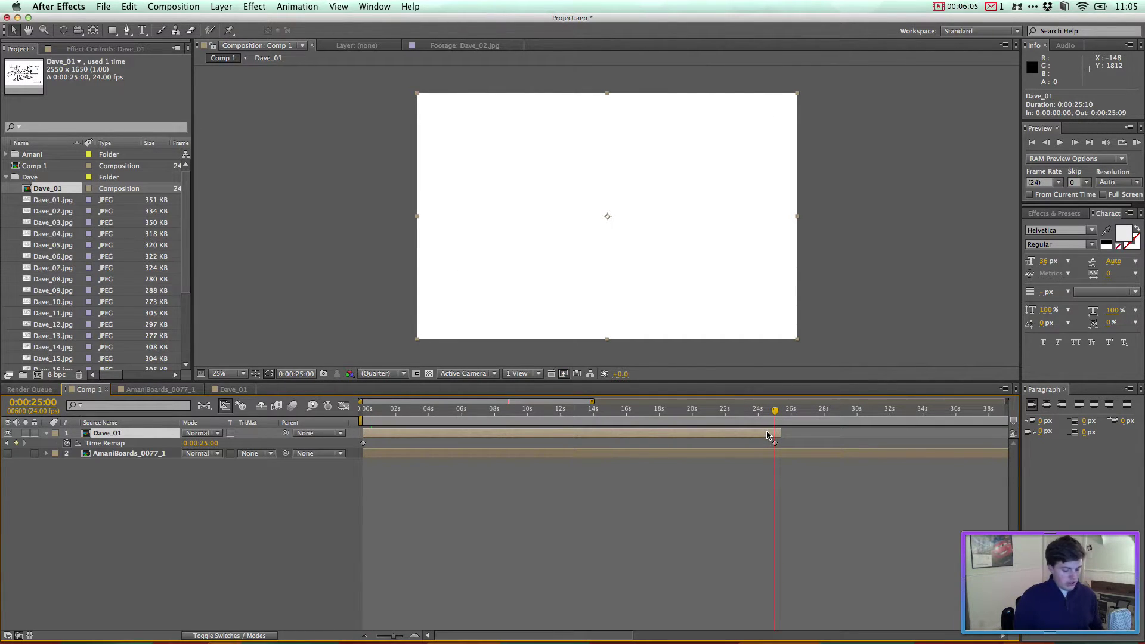
pyautogui.moveTo(757, 412)
pyautogui.mouseDown()
pyautogui.moveTo(714, 417)
pyautogui.moveTo(776, 419)
pyautogui.mouseUp()
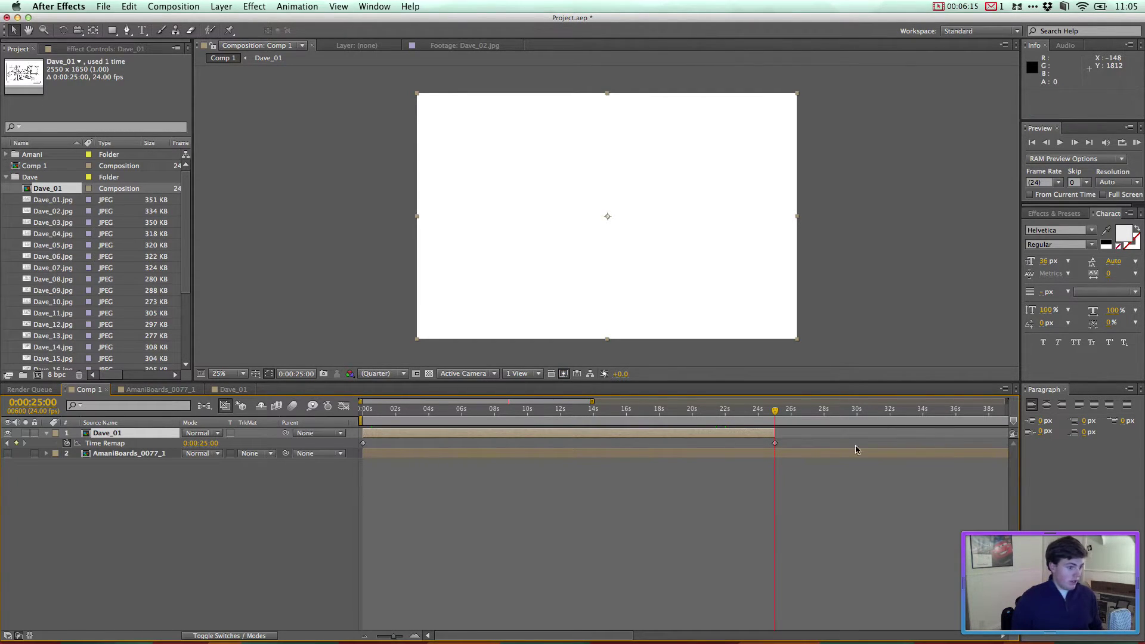
pyautogui.moveTo(774, 433); pyautogui.dragTo(775, 430)
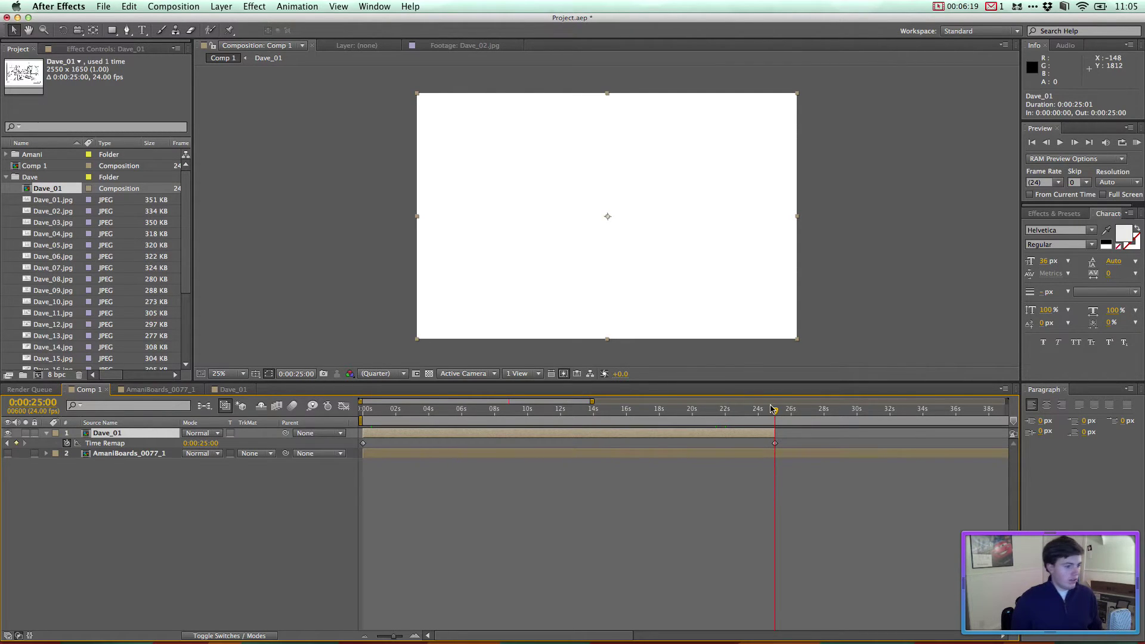
pyautogui.moveTo(772, 409); pyautogui.dragTo(362, 409)
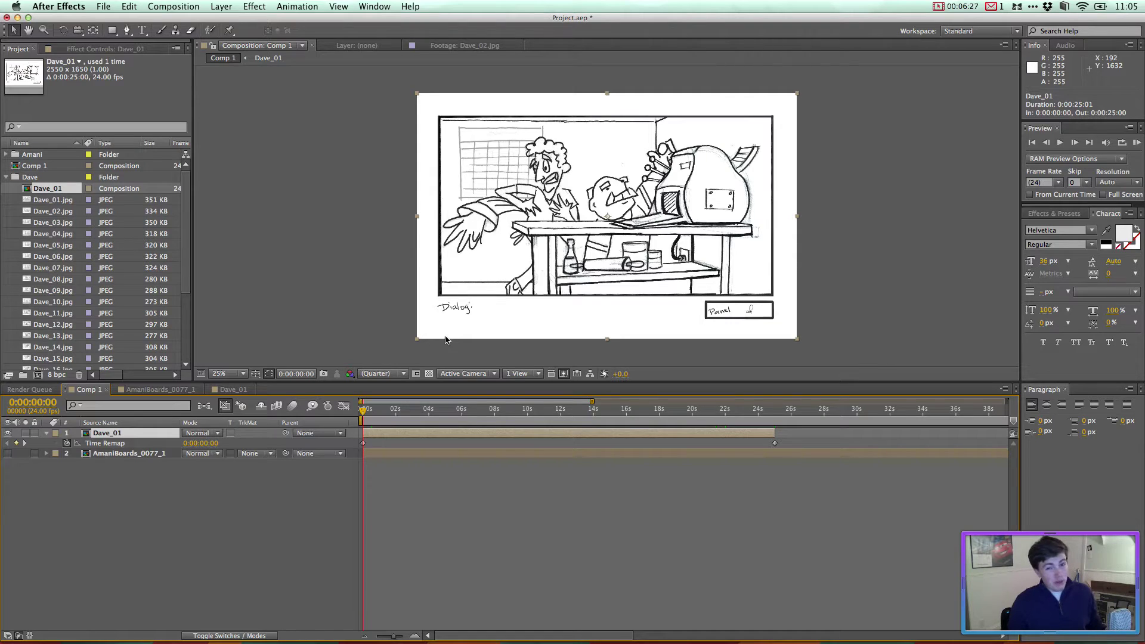
pyautogui.press('space')
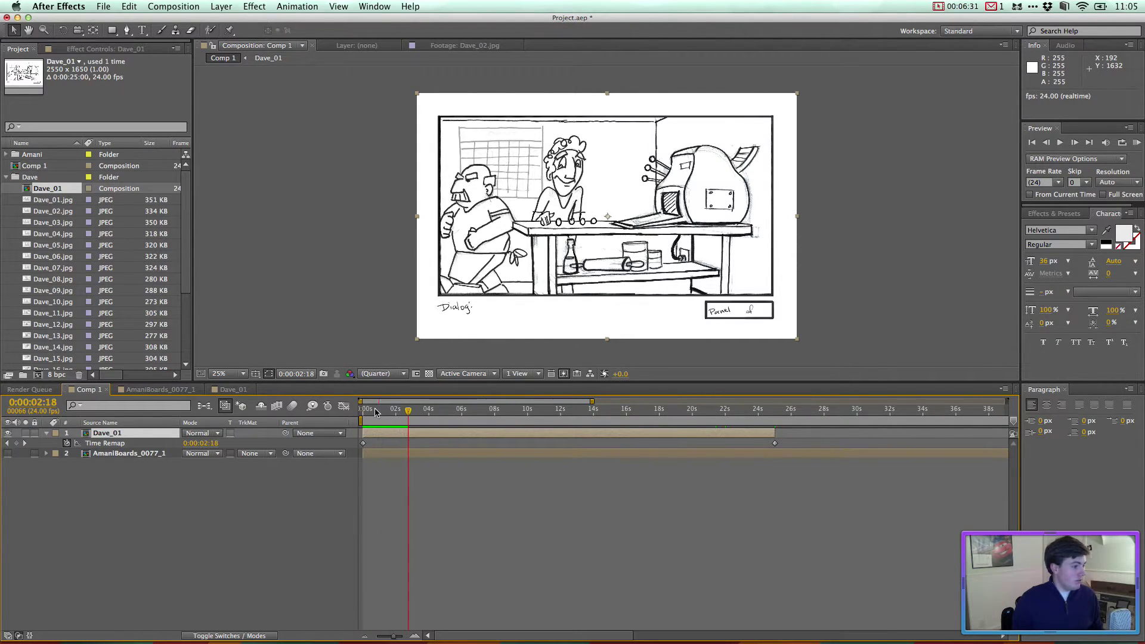
pyautogui.click(362, 411)
pyautogui.moveTo(363, 411); pyautogui.dragTo(384, 402)
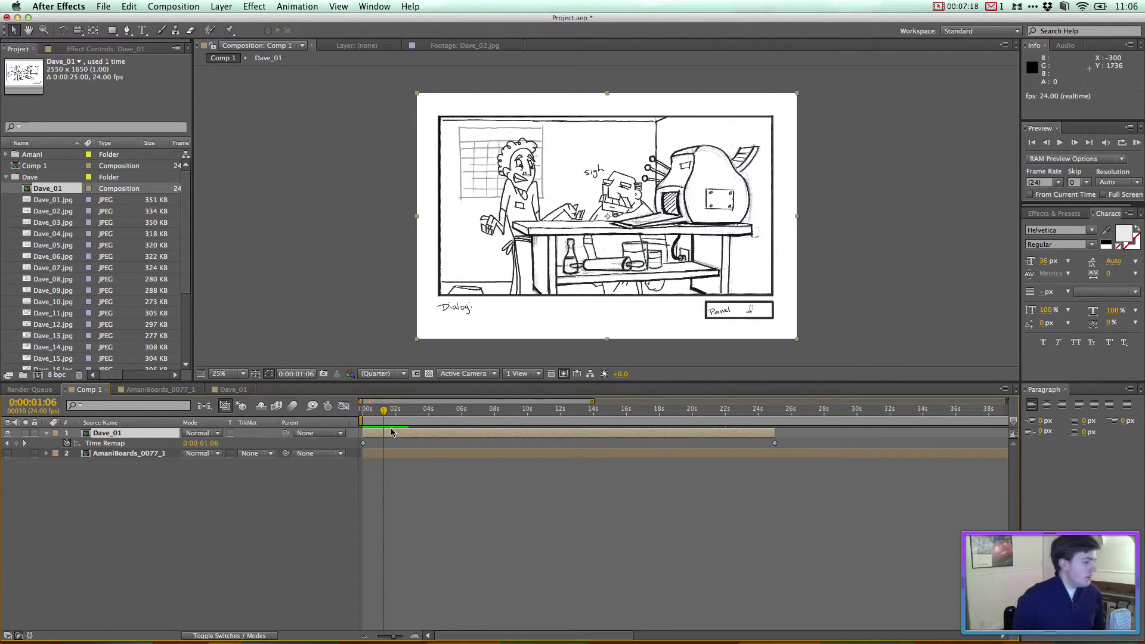
# Step: Preview Comp 1's opening several times to spot the first story beat
pyautogui.press('Home')
pyautogui.moveTo(363, 414)
pyautogui.mouseDown()
pyautogui.moveTo(376, 414)
pyautogui.moveTo(362, 414)
pyautogui.mouseUp()
pyautogui.press('space')
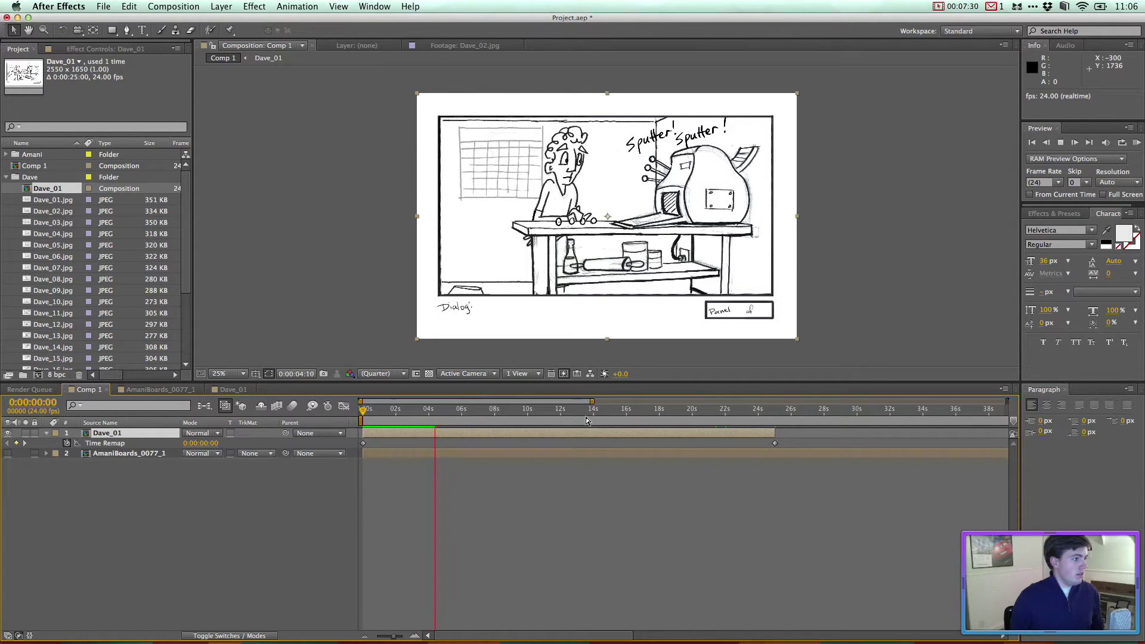
pyautogui.press('space')
pyautogui.moveTo(442, 412); pyautogui.dragTo(351, 416)
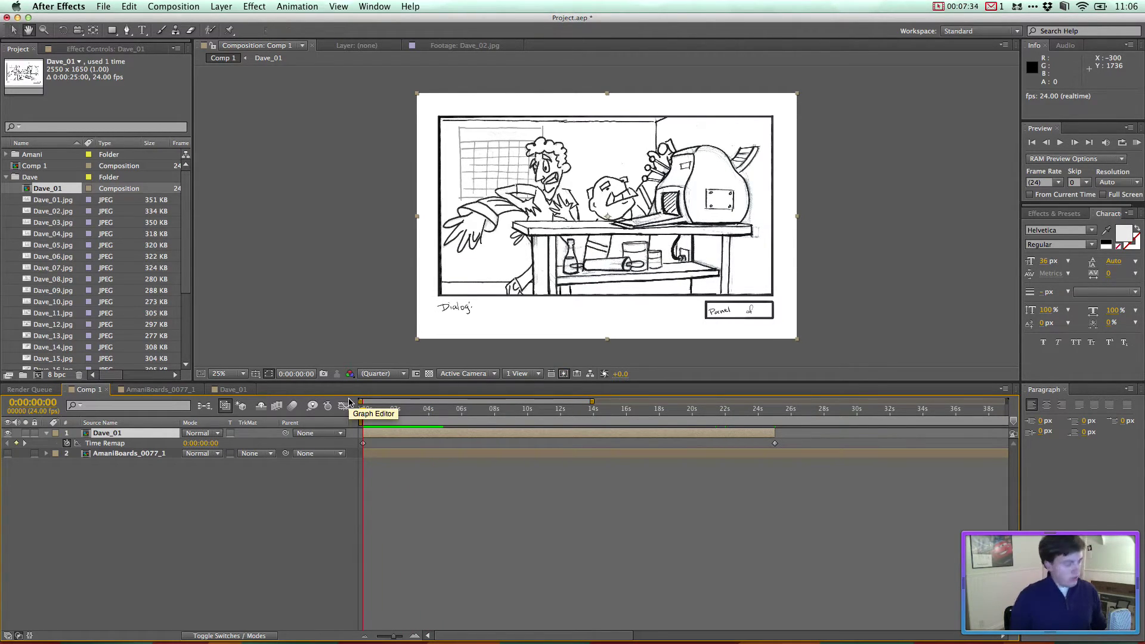
pyautogui.press('space')
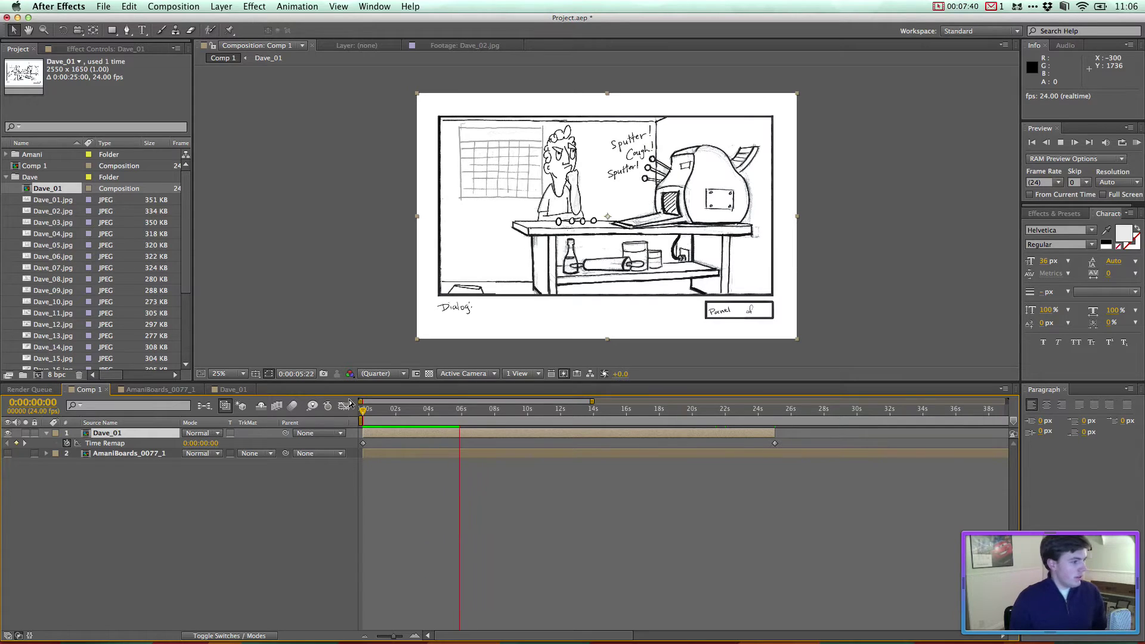
pyautogui.press('space')
pyautogui.moveTo(425, 408); pyautogui.dragTo(361, 406)
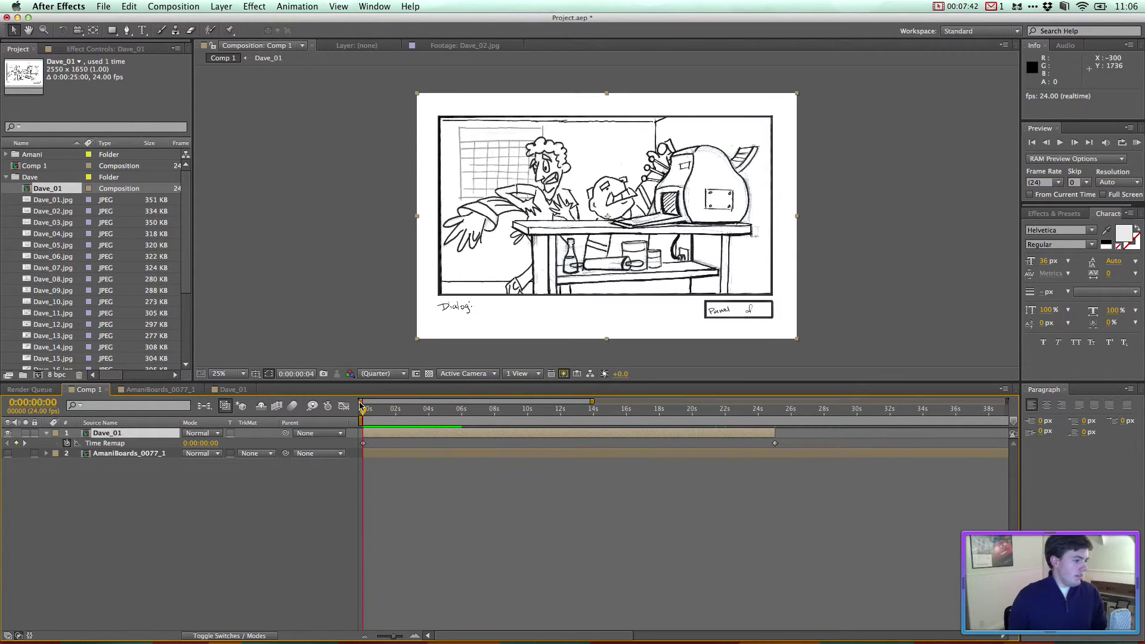
pyautogui.press('space')
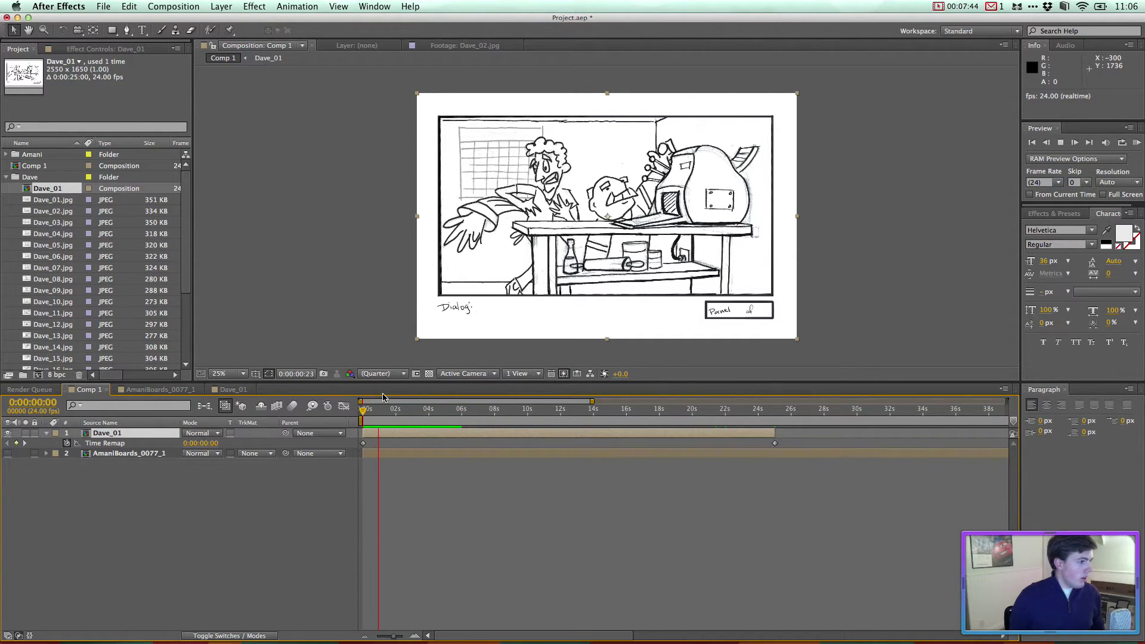
pyautogui.press('space')
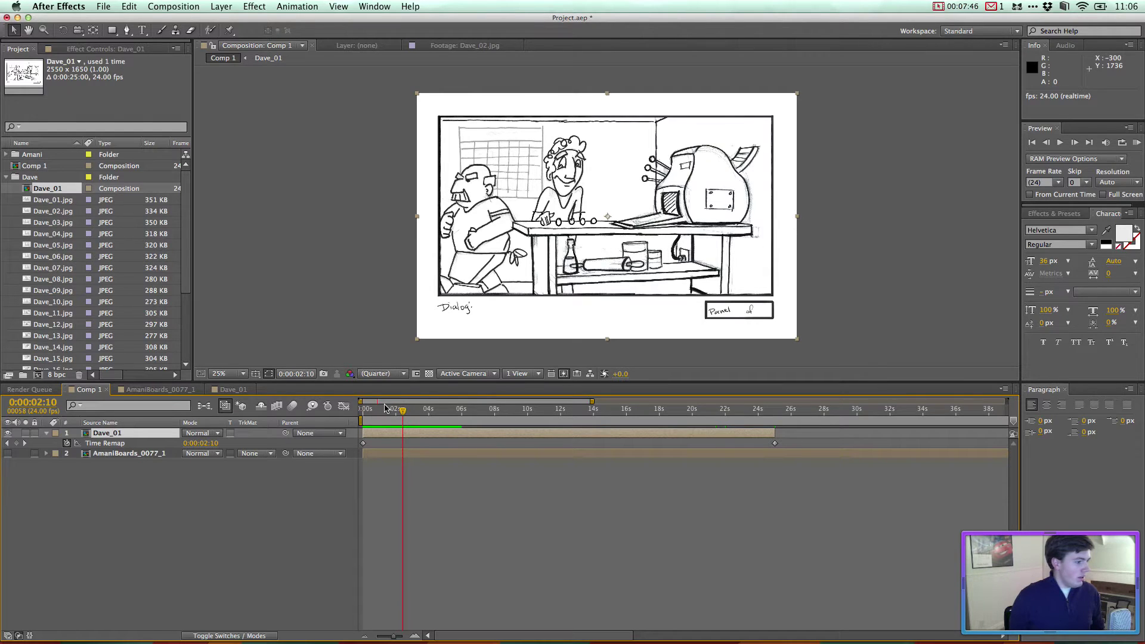
# Step: Step frame by frame with Page Up/Page Down to the first panel change near 0:00:00:23
pyautogui.moveTo(385, 408)
pyautogui.mouseDown()
pyautogui.moveTo(362, 408)
pyautogui.moveTo(394, 409)
pyautogui.mouseUp()
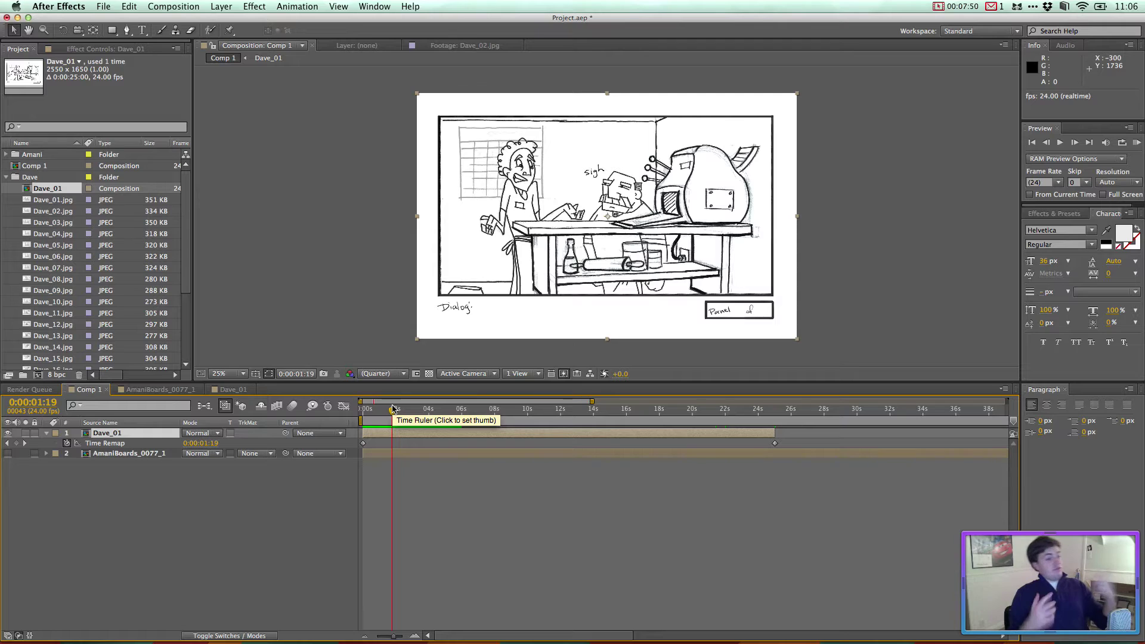
pyautogui.click(385, 410)
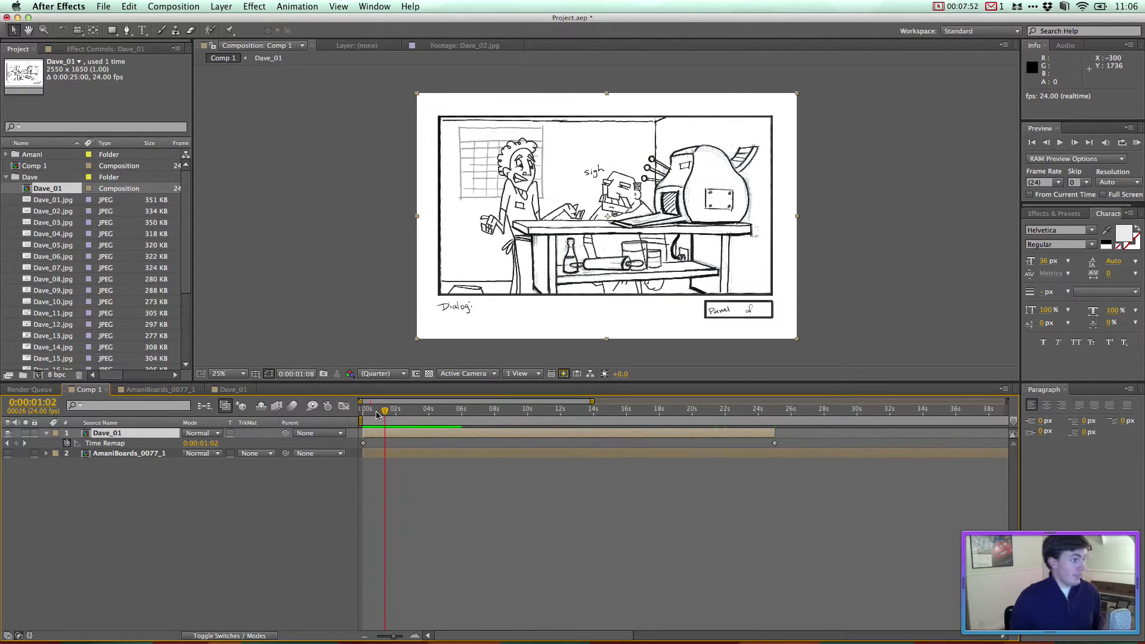
pyautogui.moveTo(377, 416)
pyautogui.mouseDown()
pyautogui.moveTo(384, 404)
pyautogui.moveTo(371, 403)
pyautogui.mouseUp()
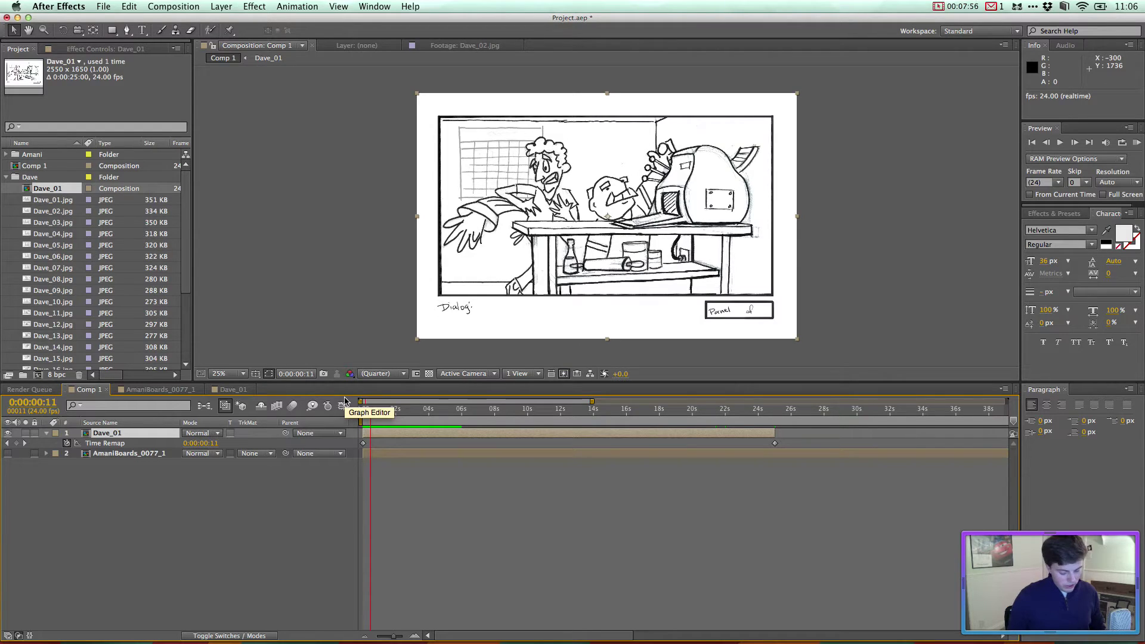
pyautogui.press('space')
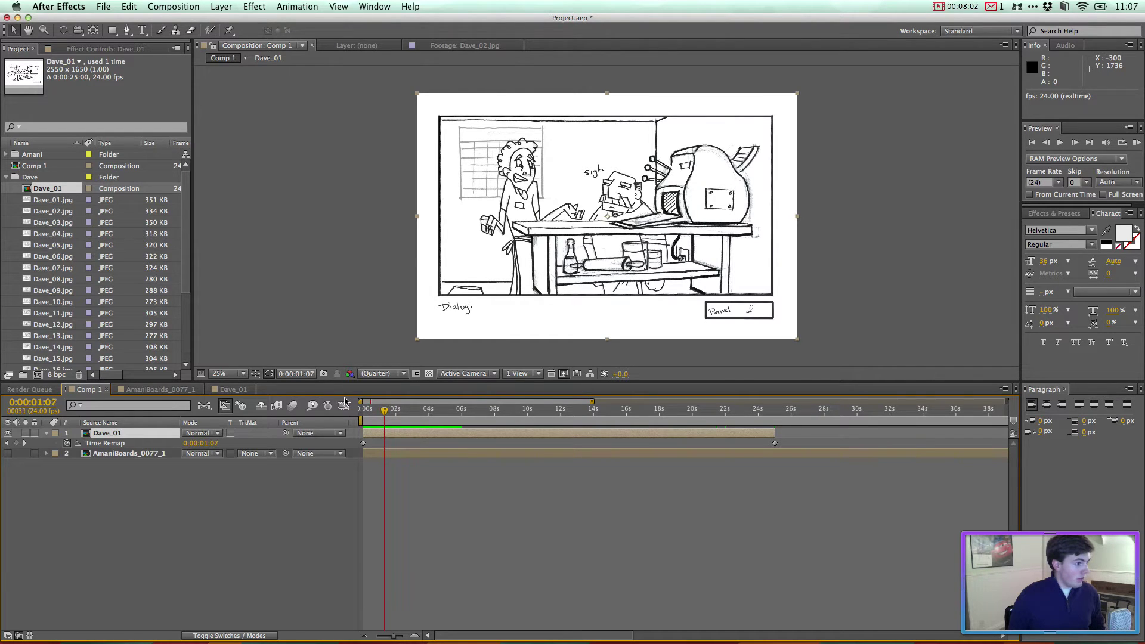
pyautogui.press('pageup')
pyautogui.press('pageup')
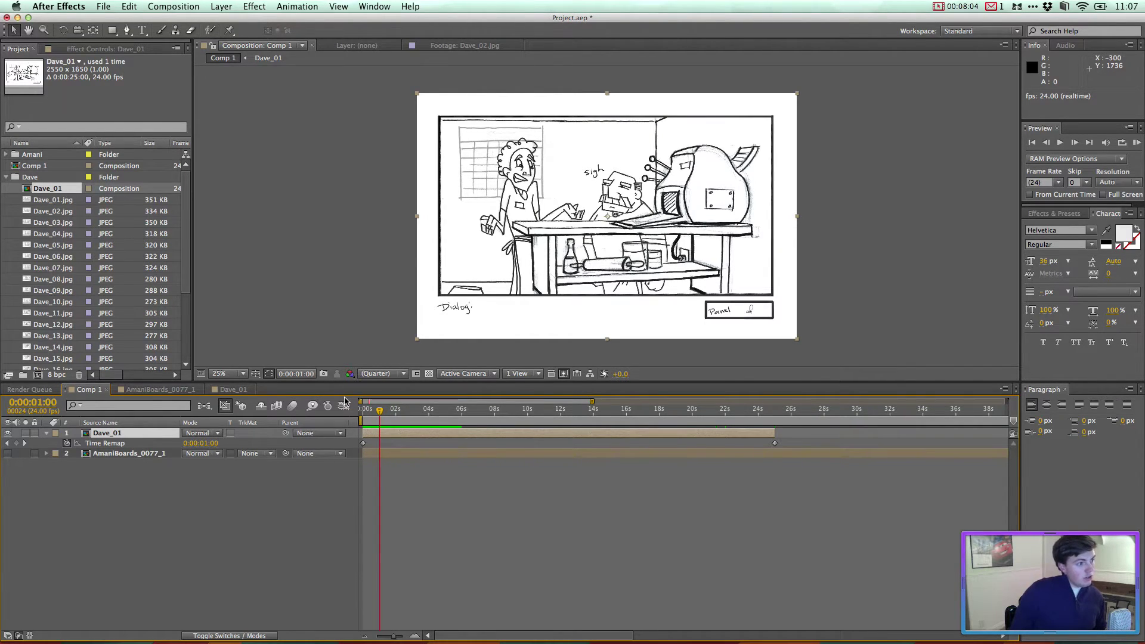
pyautogui.press('pageup')
pyautogui.press('pagedown')
pyautogui.press('pageup')
pyautogui.press('pagedown')
pyautogui.press('pageup')
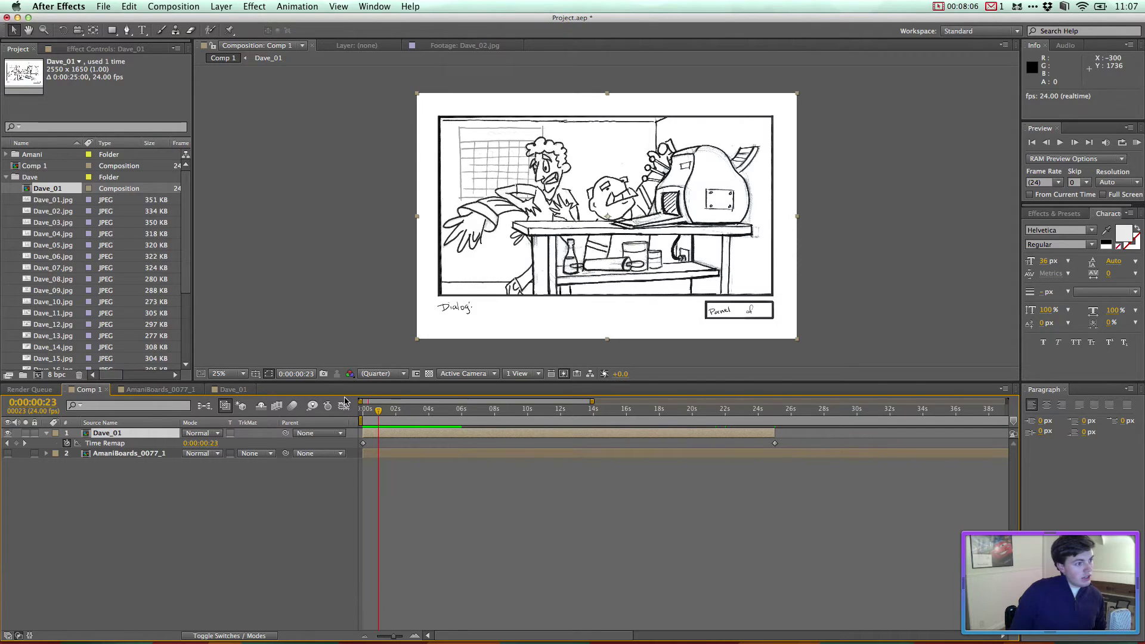
pyautogui.press('pagedown')
pyautogui.press('pageup')
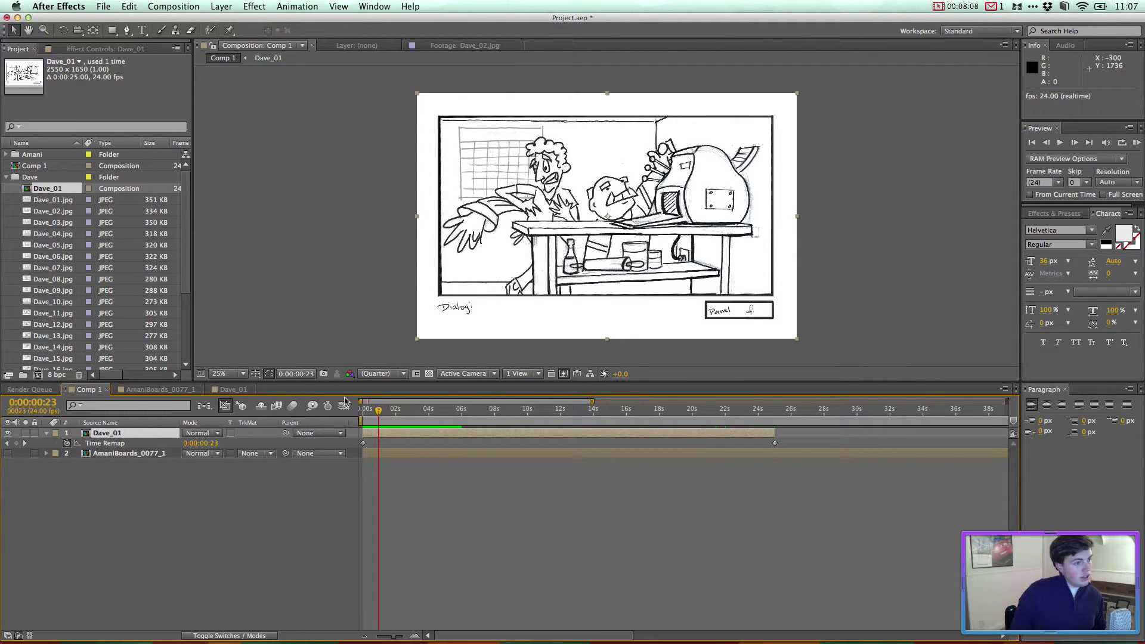
pyautogui.press('pagedown')
pyautogui.press('pageup')
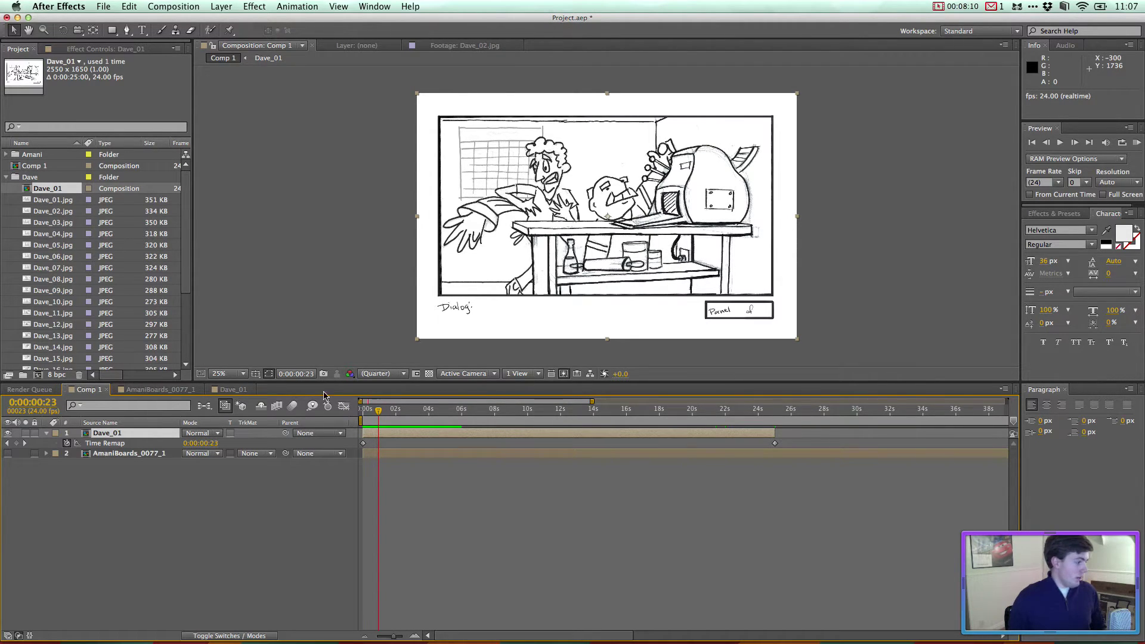
# Step: Add Time Remap keyframes at the opening story beats on Dave_01 and slide the 2-second keyframe to about 2:14
pyautogui.click(17, 444)
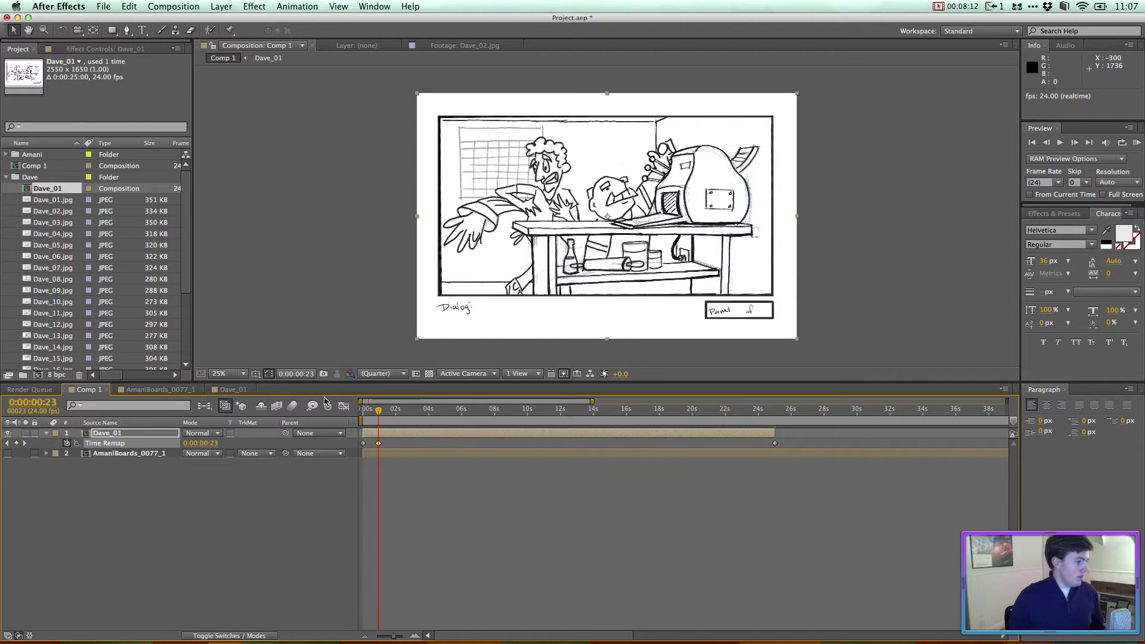
pyautogui.press('pagedown')
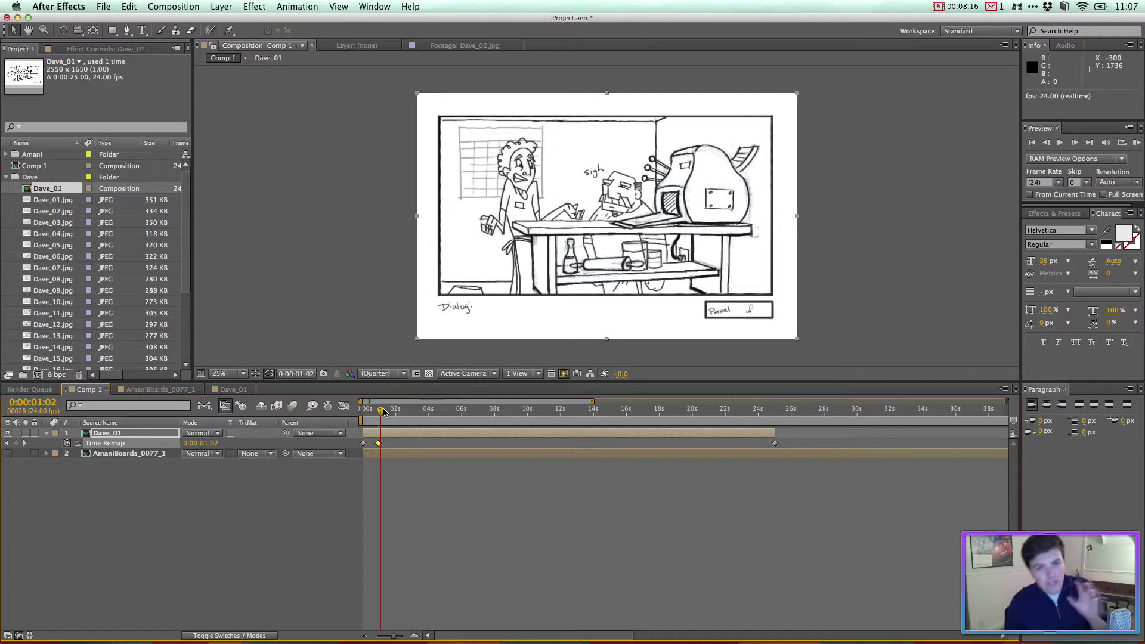
pyautogui.moveTo(383, 411)
pyautogui.mouseDown()
pyautogui.moveTo(398, 411)
pyautogui.moveTo(384, 409)
pyautogui.moveTo(398, 392)
pyautogui.mouseUp()
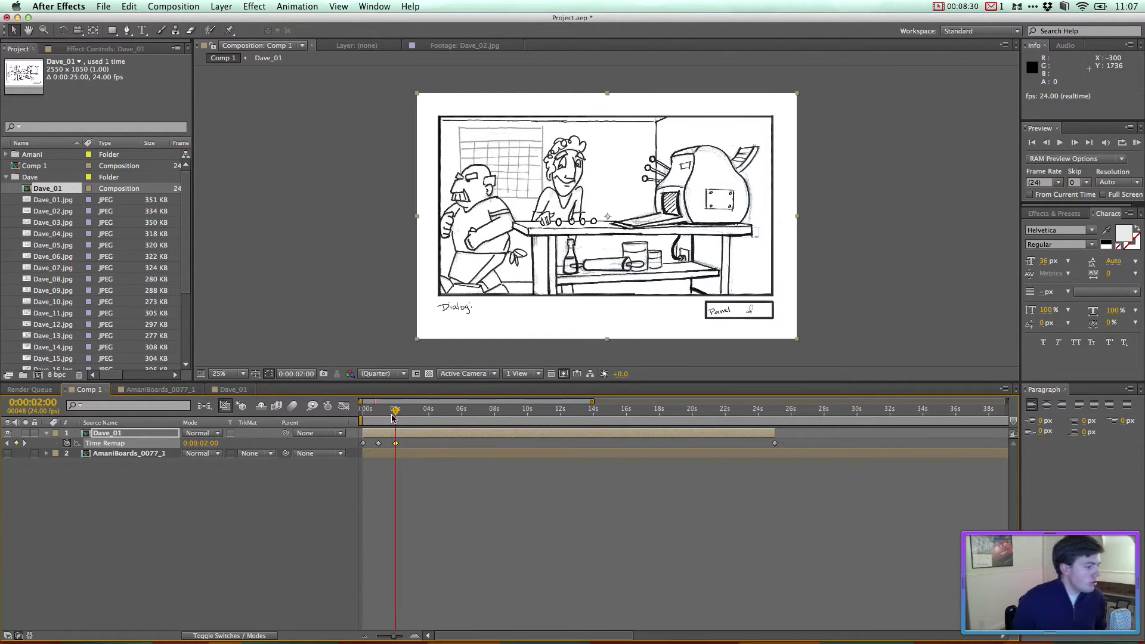
pyautogui.moveTo(393, 411)
pyautogui.mouseDown()
pyautogui.moveTo(381, 410)
pyautogui.moveTo(766, 416)
pyautogui.moveTo(438, 410)
pyautogui.moveTo(741, 410)
pyautogui.moveTo(352, 422)
pyautogui.moveTo(373, 444)
pyautogui.mouseUp()
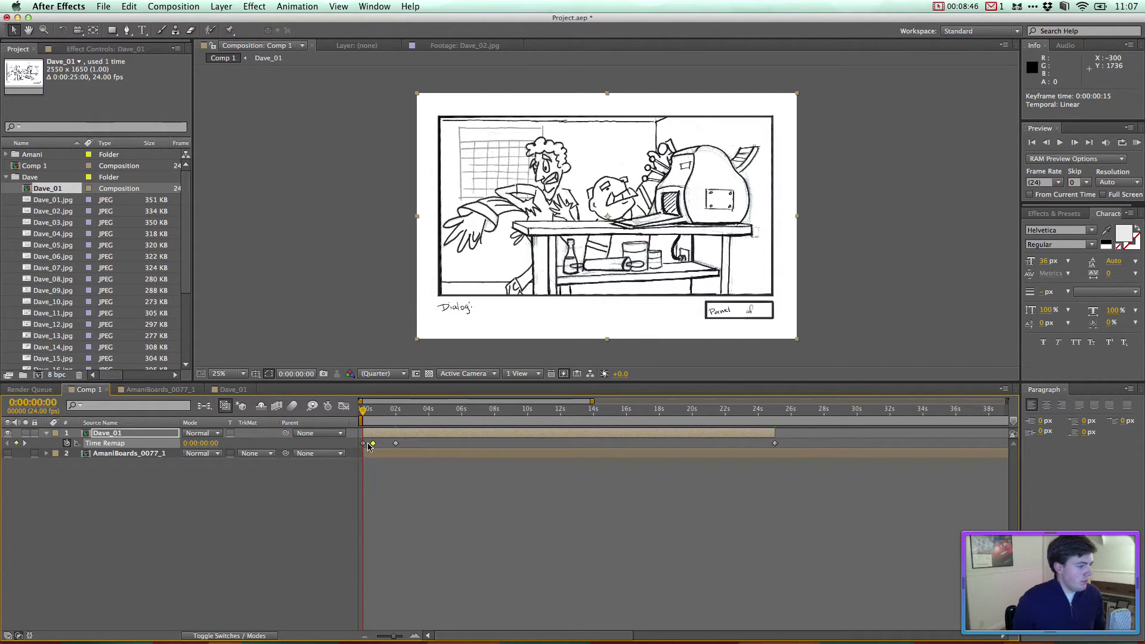
pyautogui.moveTo(396, 444); pyautogui.dragTo(405, 444)
pyautogui.press('space')
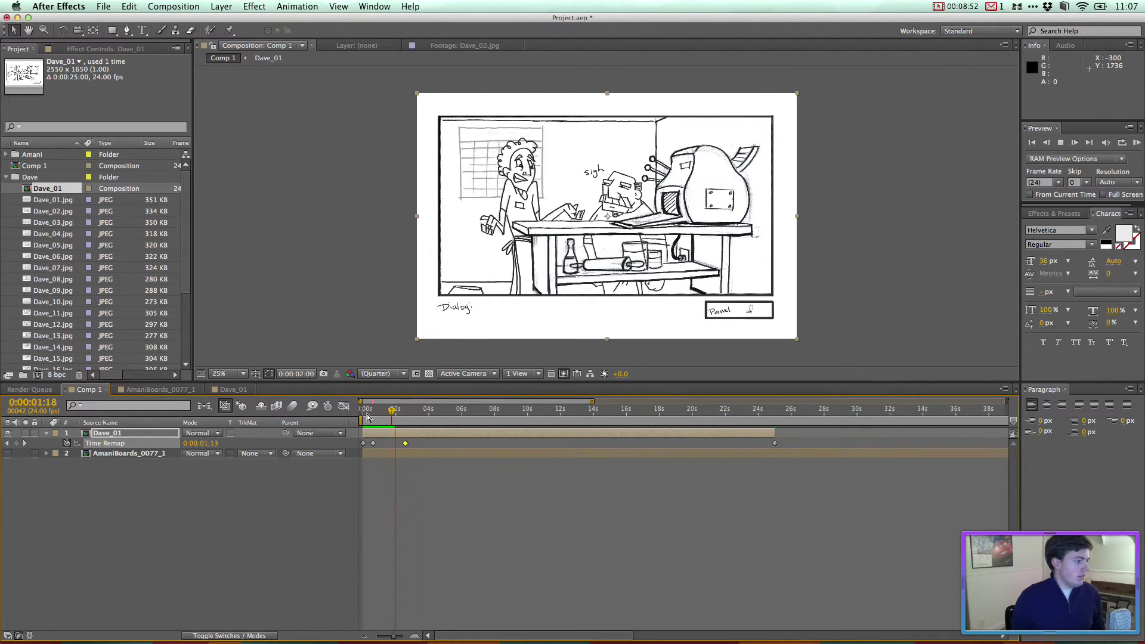
pyautogui.click(361, 412)
pyautogui.press('space')
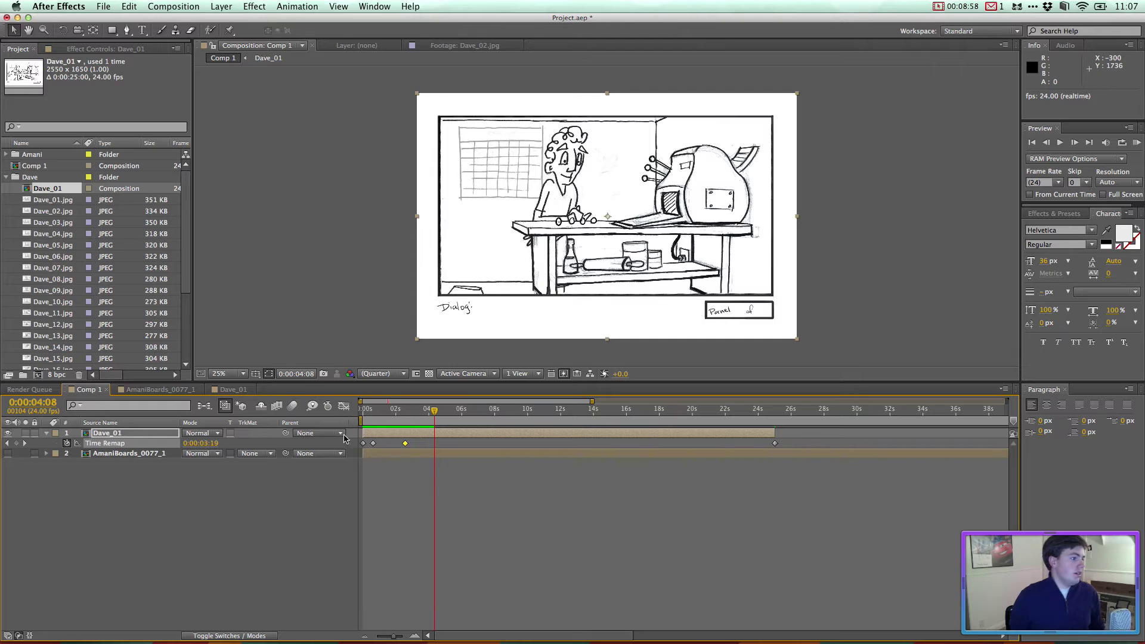
pyautogui.moveTo(398, 416)
pyautogui.mouseDown()
pyautogui.moveTo(374, 413)
pyautogui.moveTo(414, 413)
pyautogui.moveTo(404, 413)
pyautogui.mouseUp()
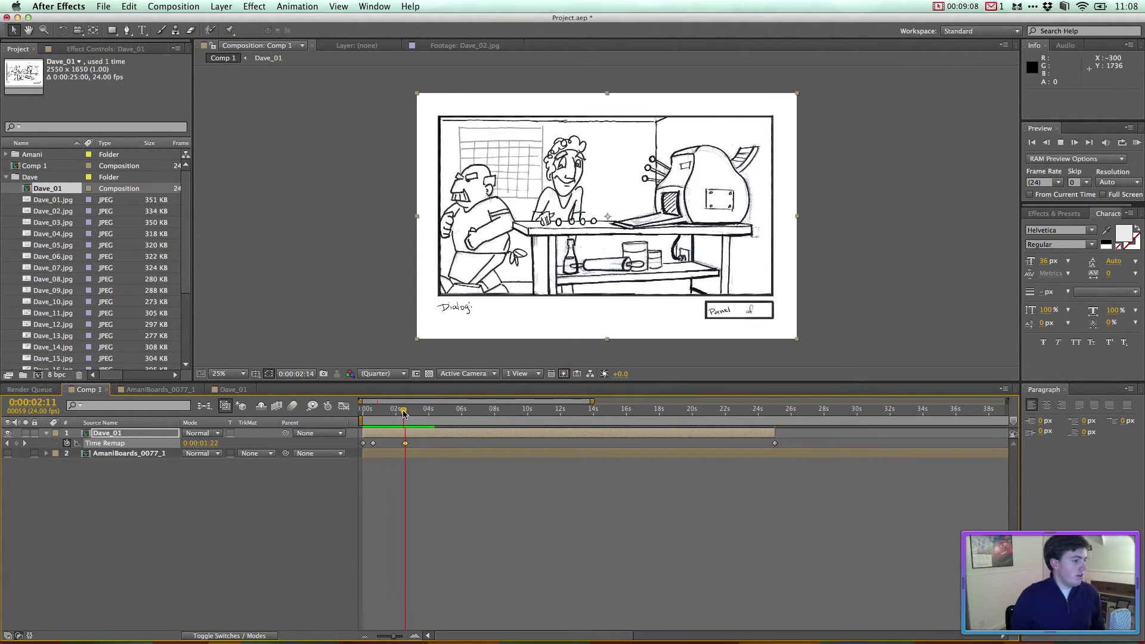
pyautogui.press('space')
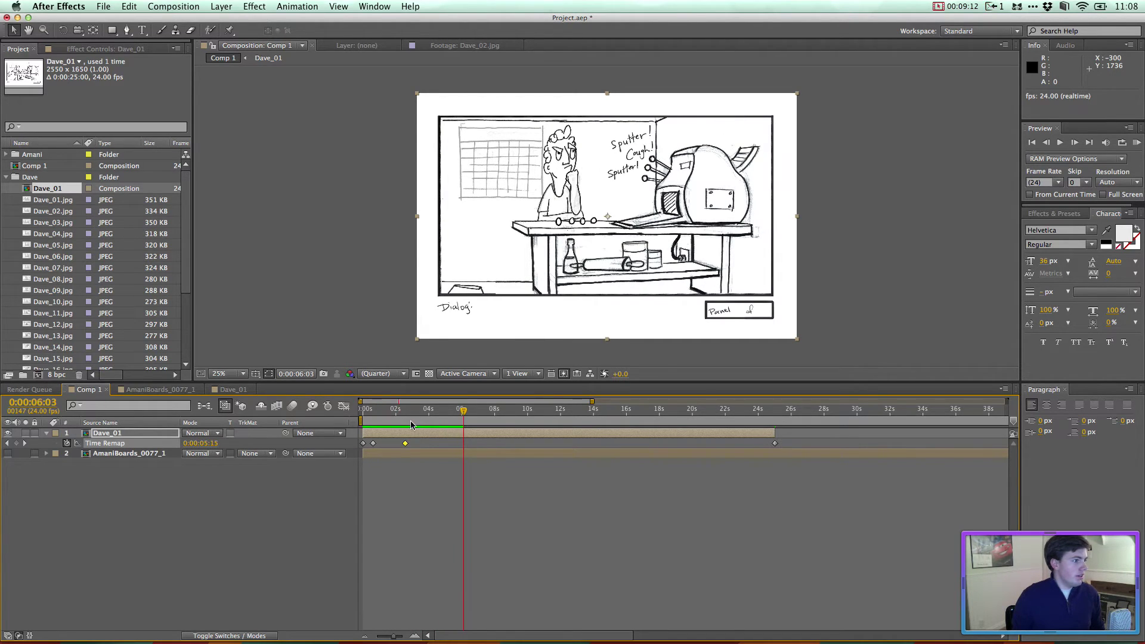
# Step: Add a Time Remap keyframe at 4:15 and slide the later keyframe to about 6:11 for the Sputter! beat
pyautogui.moveTo(410, 415)
pyautogui.mouseDown()
pyautogui.moveTo(448, 411)
pyautogui.moveTo(439, 411)
pyautogui.mouseUp()
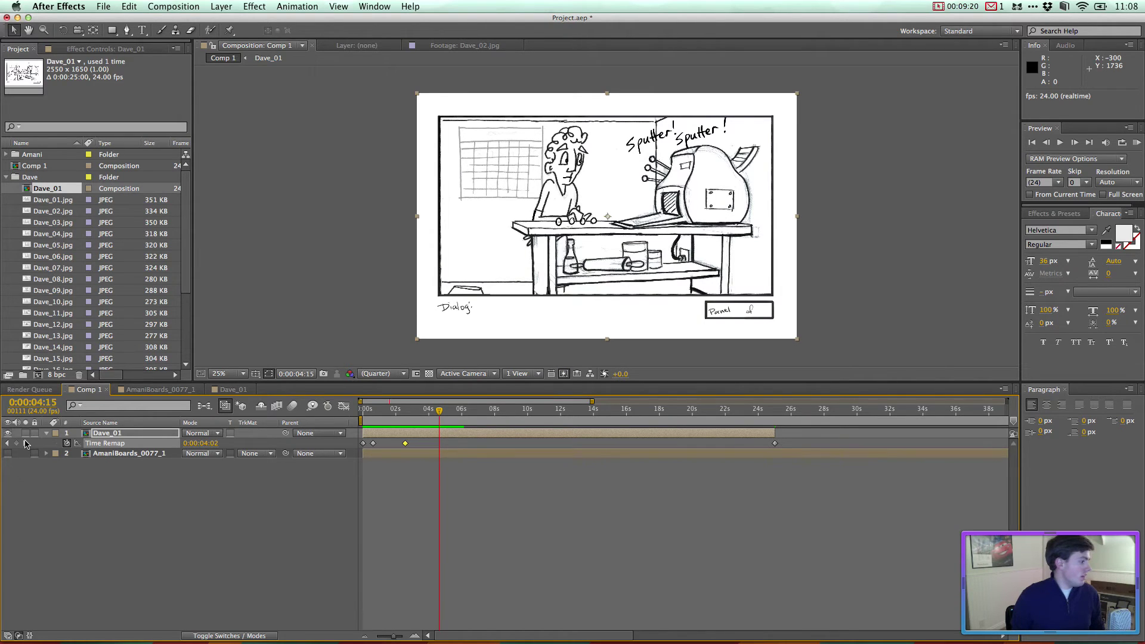
pyautogui.click(17, 443)
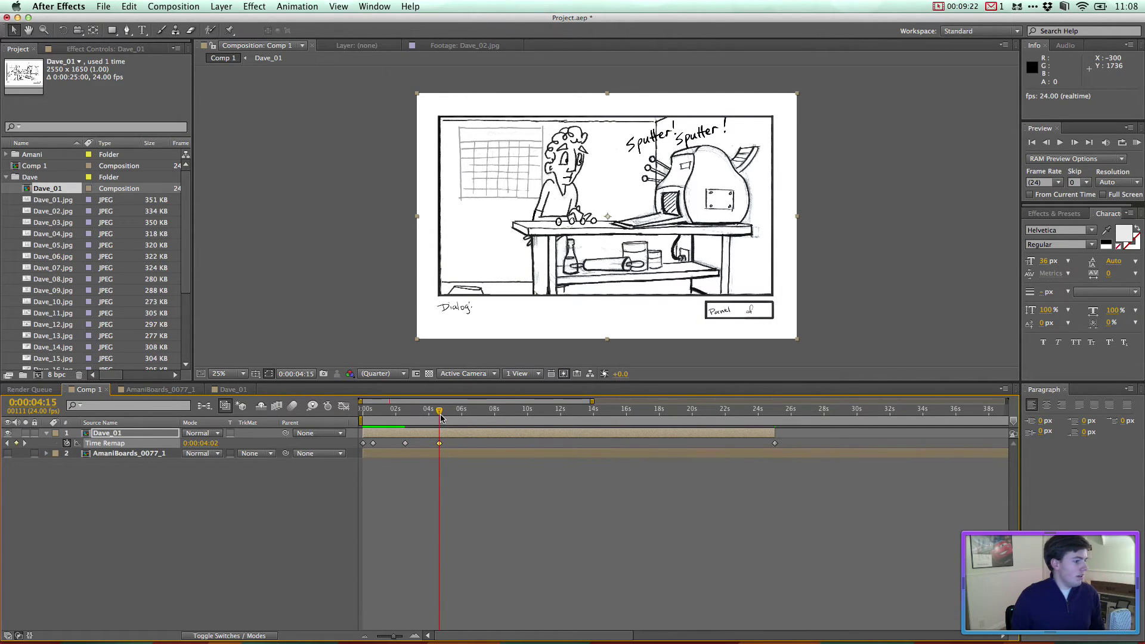
pyautogui.moveTo(440, 413); pyautogui.dragTo(449, 415)
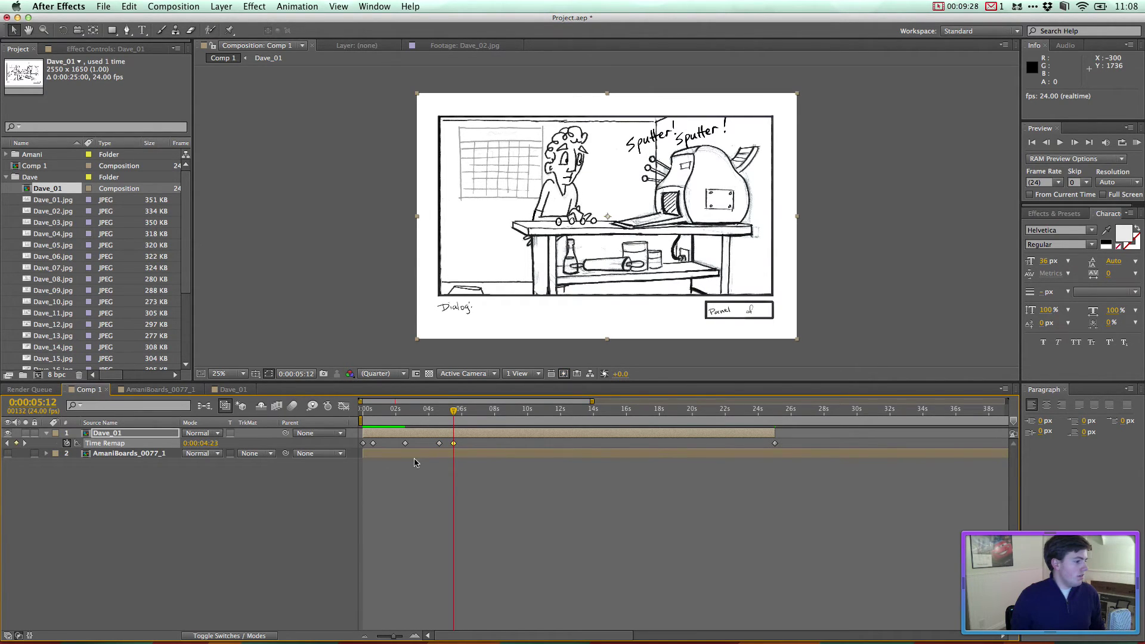
pyautogui.moveTo(453, 416)
pyautogui.mouseDown()
pyautogui.moveTo(444, 422)
pyautogui.moveTo(469, 443)
pyautogui.mouseUp()
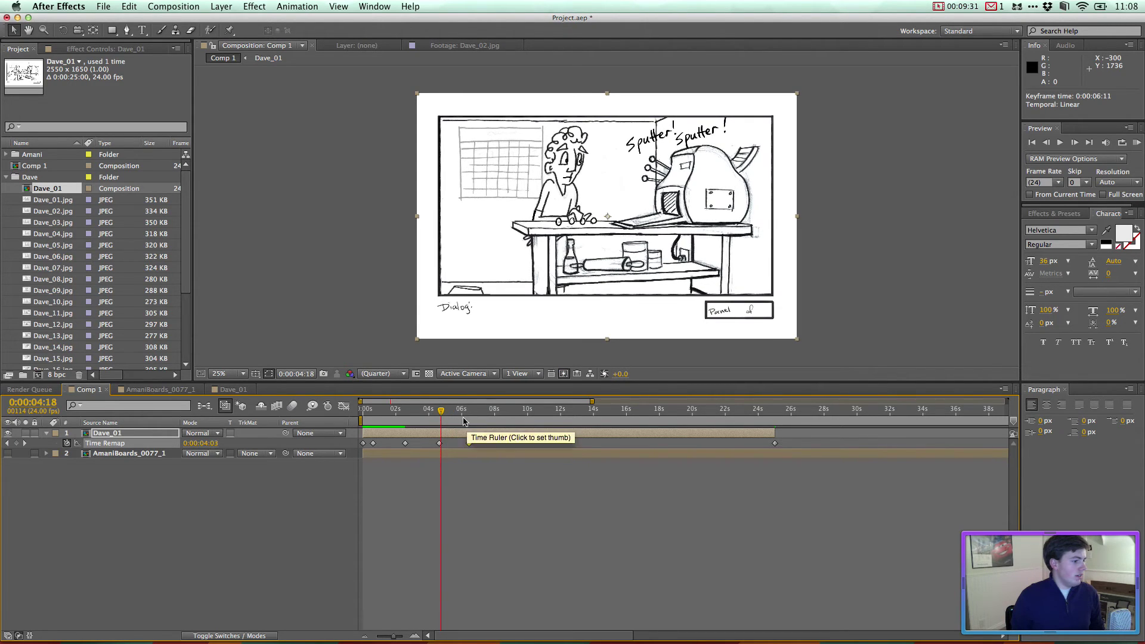
pyautogui.click(432, 410)
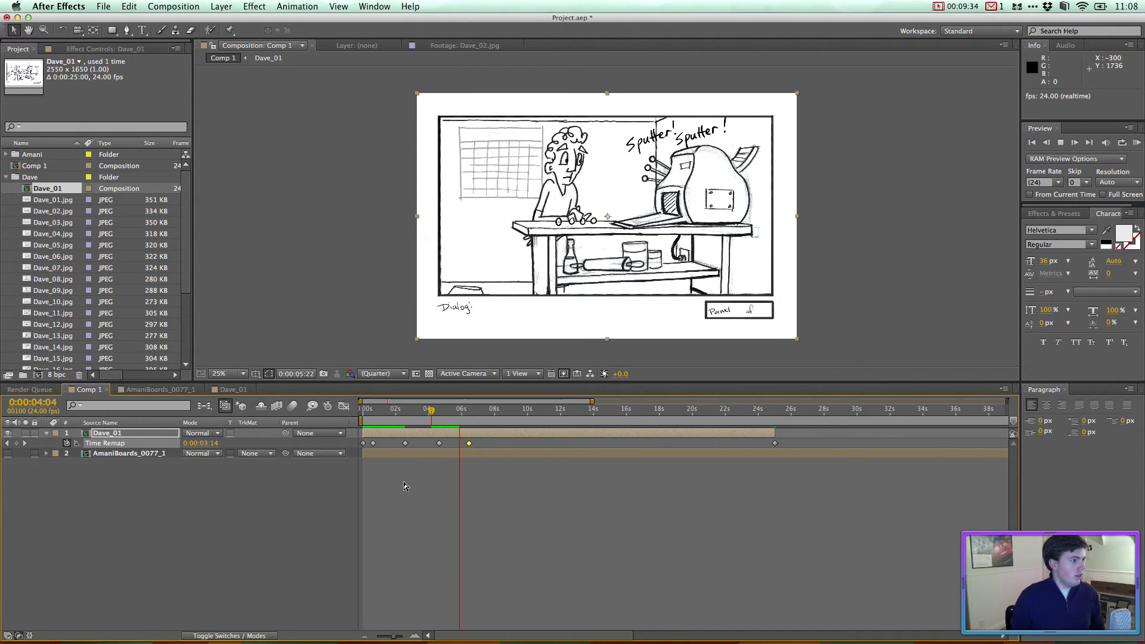
# Step: Find where the next beat starts and preview the retimed section twice from about 4 seconds
pyautogui.press('space')
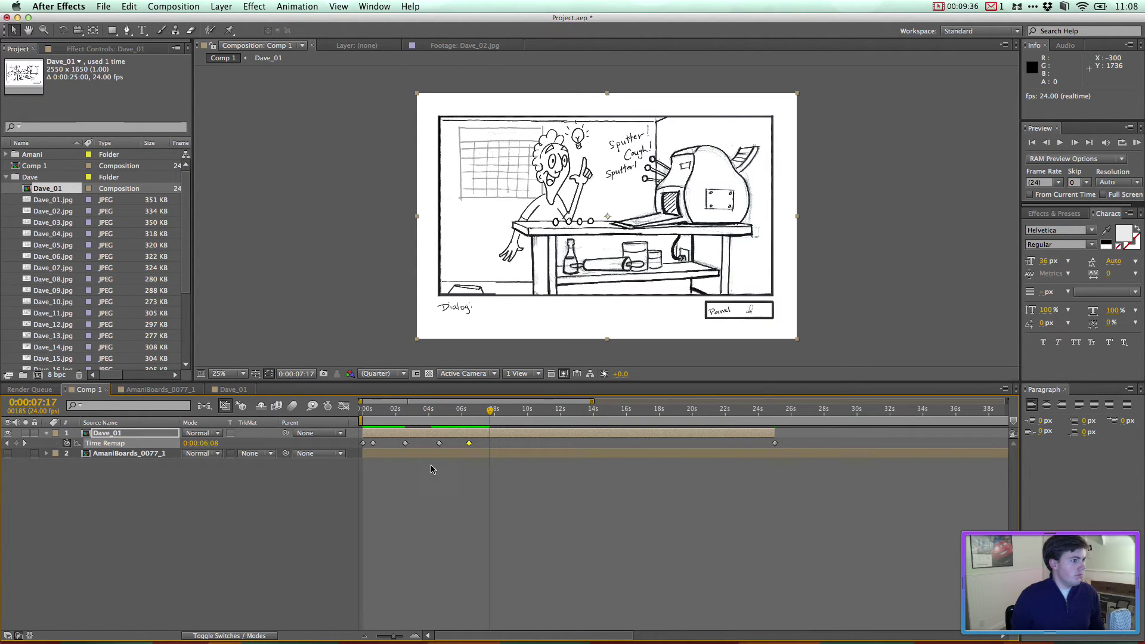
pyautogui.moveTo(469, 417)
pyautogui.mouseDown()
pyautogui.moveTo(484, 416)
pyautogui.moveTo(490, 444)
pyautogui.mouseUp()
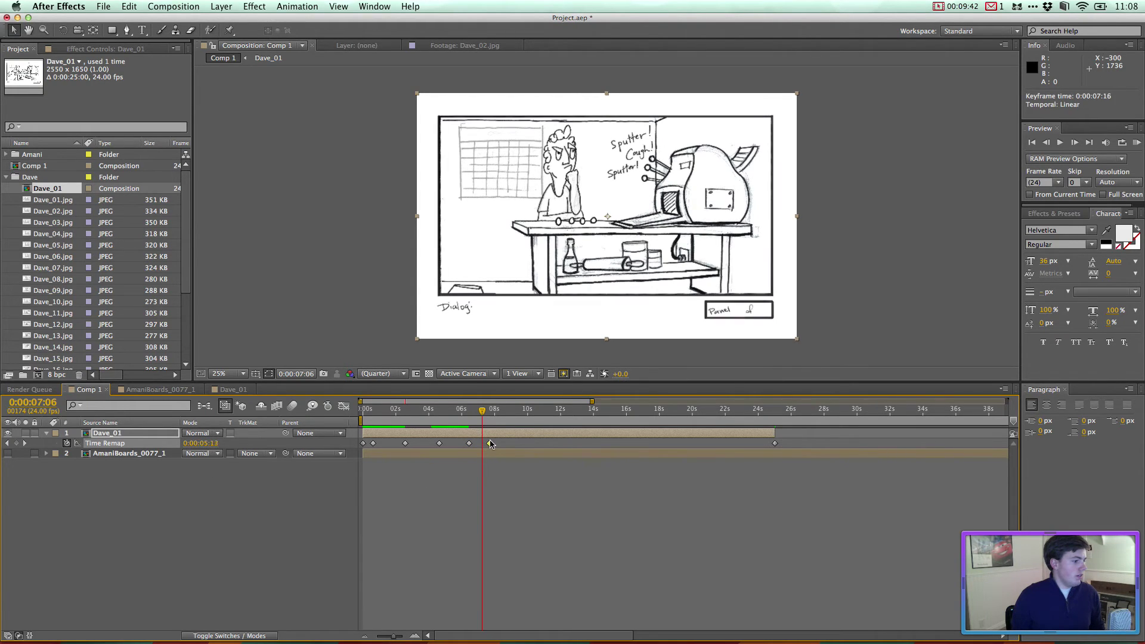
pyautogui.click(435, 413)
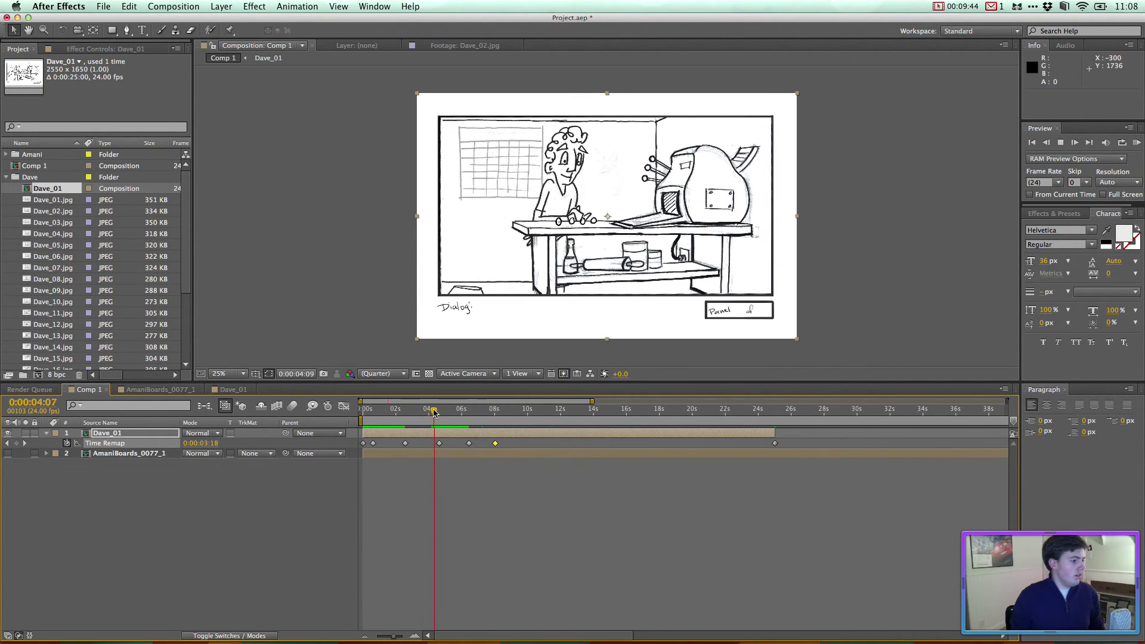
pyautogui.press('space')
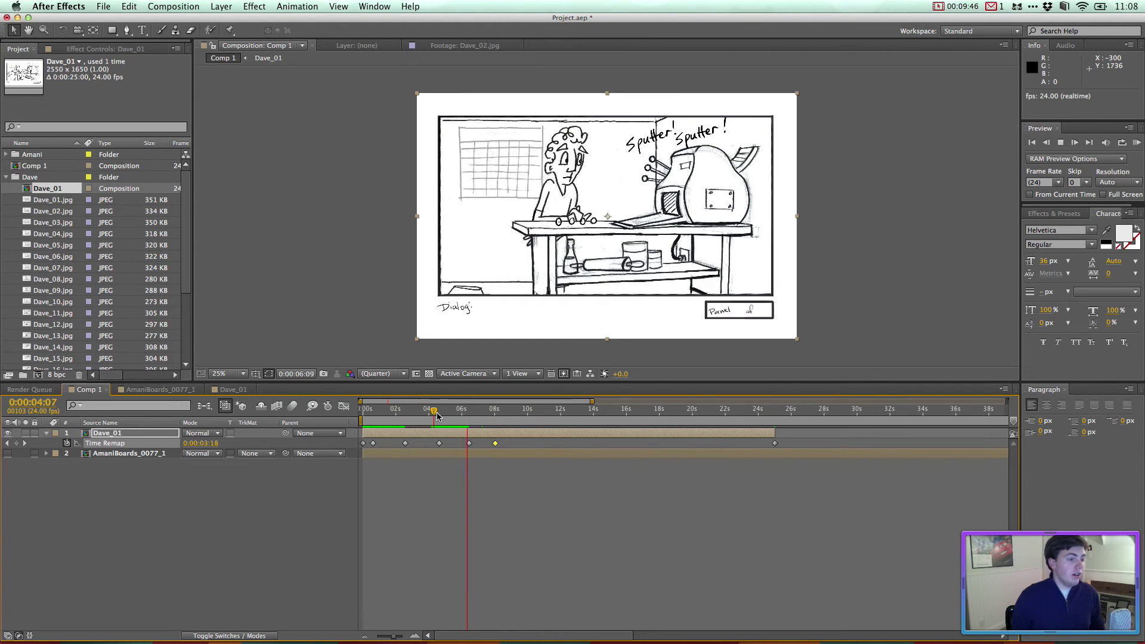
pyautogui.press('space')
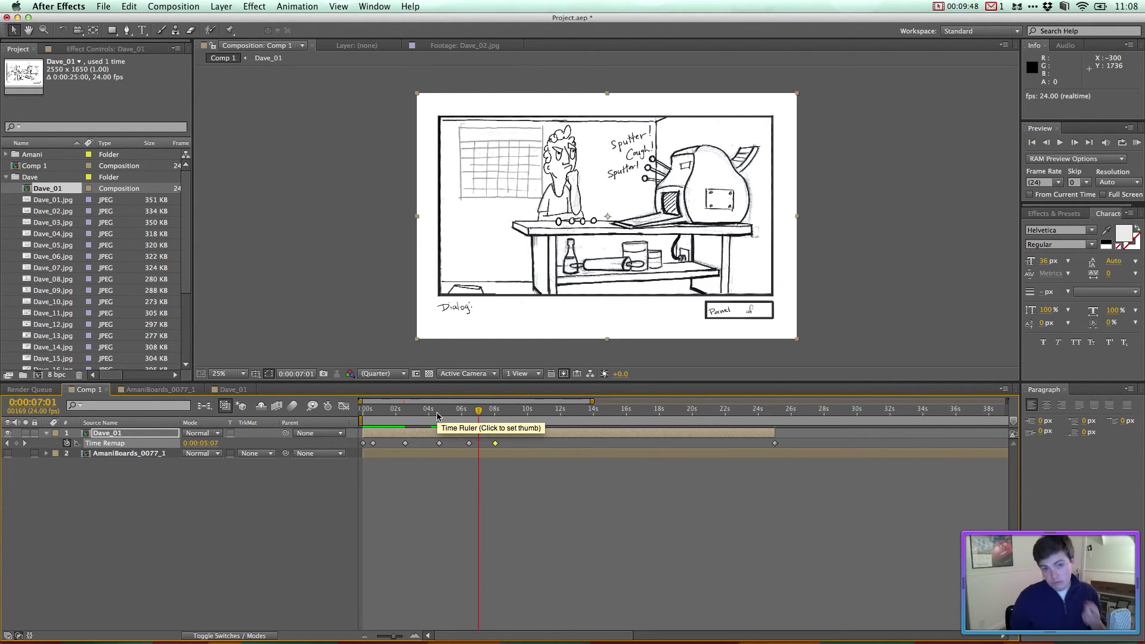
pyautogui.click(432, 413)
pyautogui.press('space')
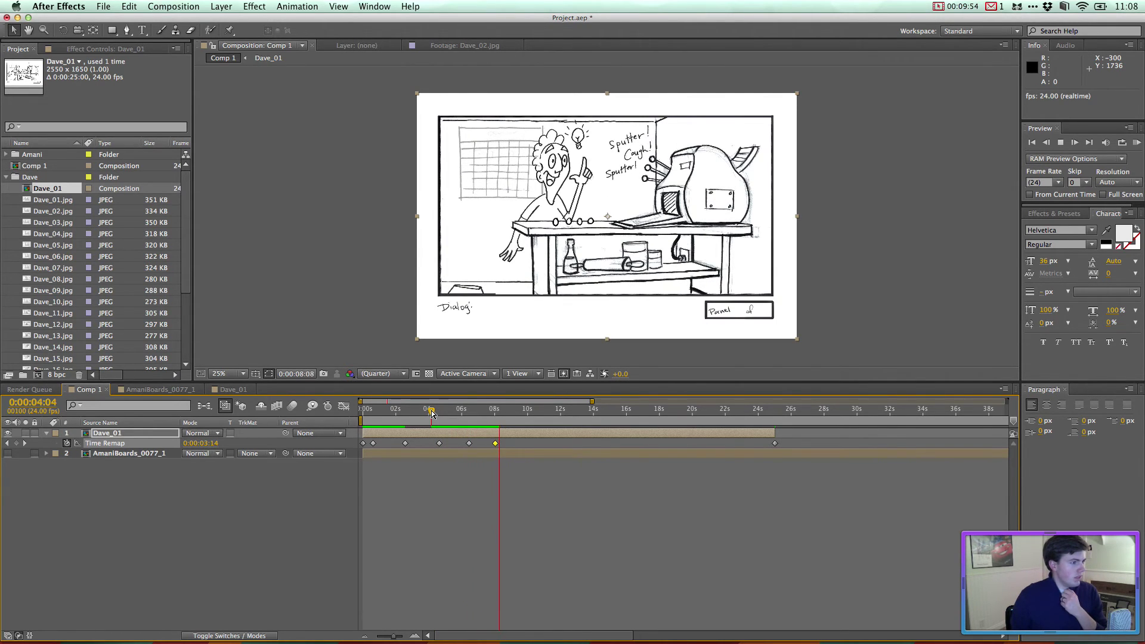
pyautogui.press('space')
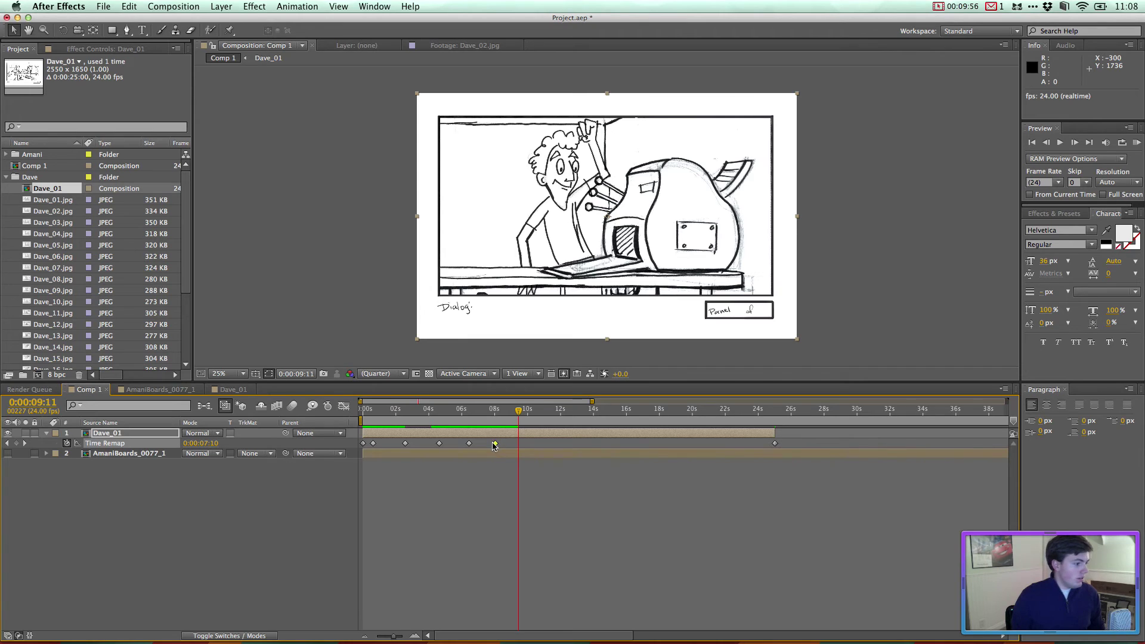
# Step: Push the 8-second Time Remap keyframe later to about 8:14 and preview from 6:04
pyautogui.moveTo(495, 443); pyautogui.dragTo(503, 444)
pyautogui.click(463, 411)
pyautogui.press('space')
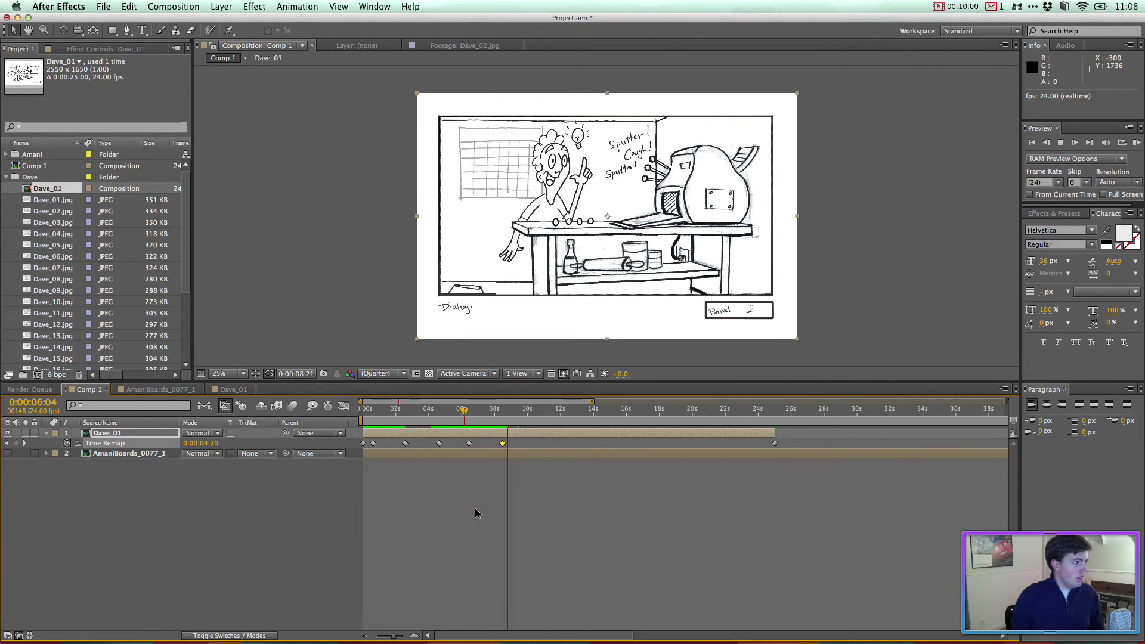
pyautogui.press('space')
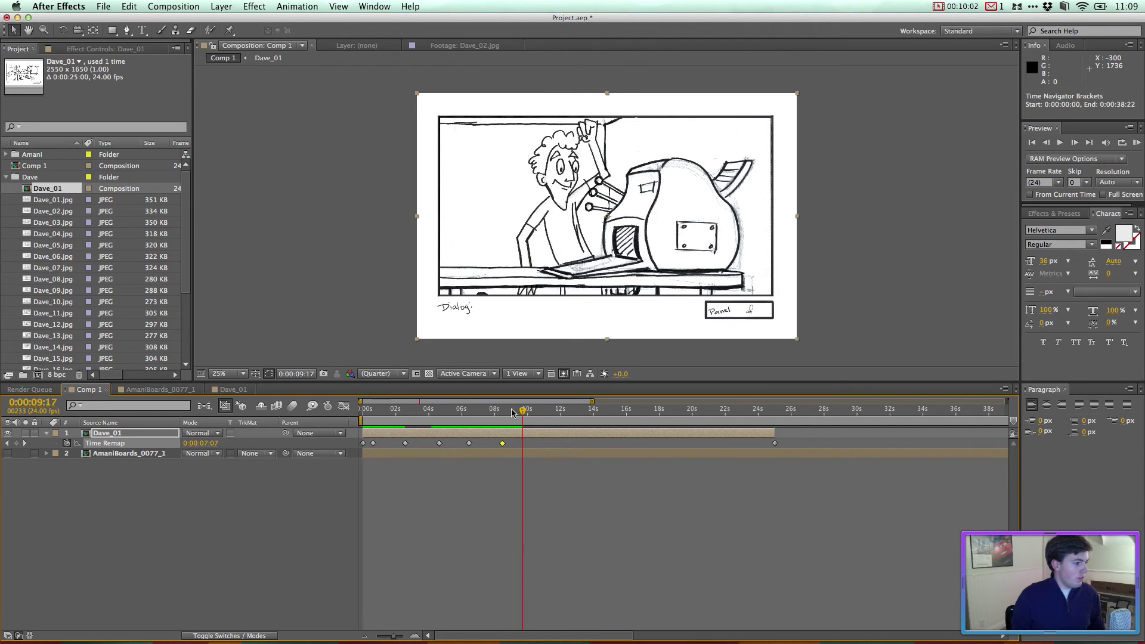
# Step: Add a Time Remap keyframe at 9:09 and slide it to about 10:08 to hold the lightbulb beat
pyautogui.moveTo(516, 412)
pyautogui.mouseDown()
pyautogui.moveTo(504, 412)
pyautogui.moveTo(517, 411)
pyautogui.mouseUp()
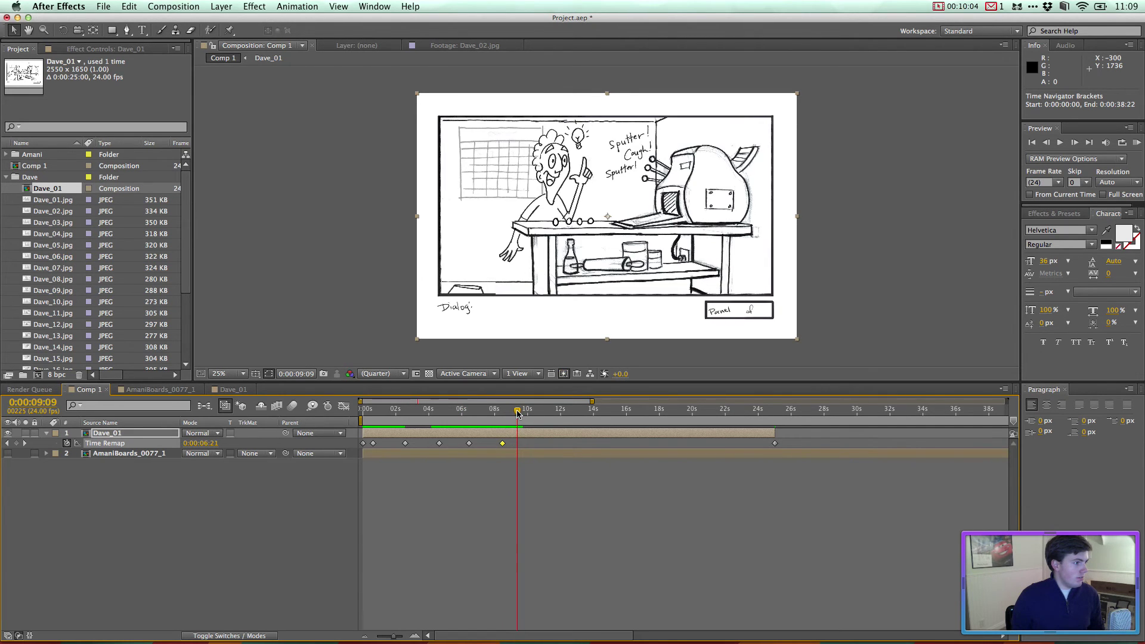
pyautogui.click(17, 443)
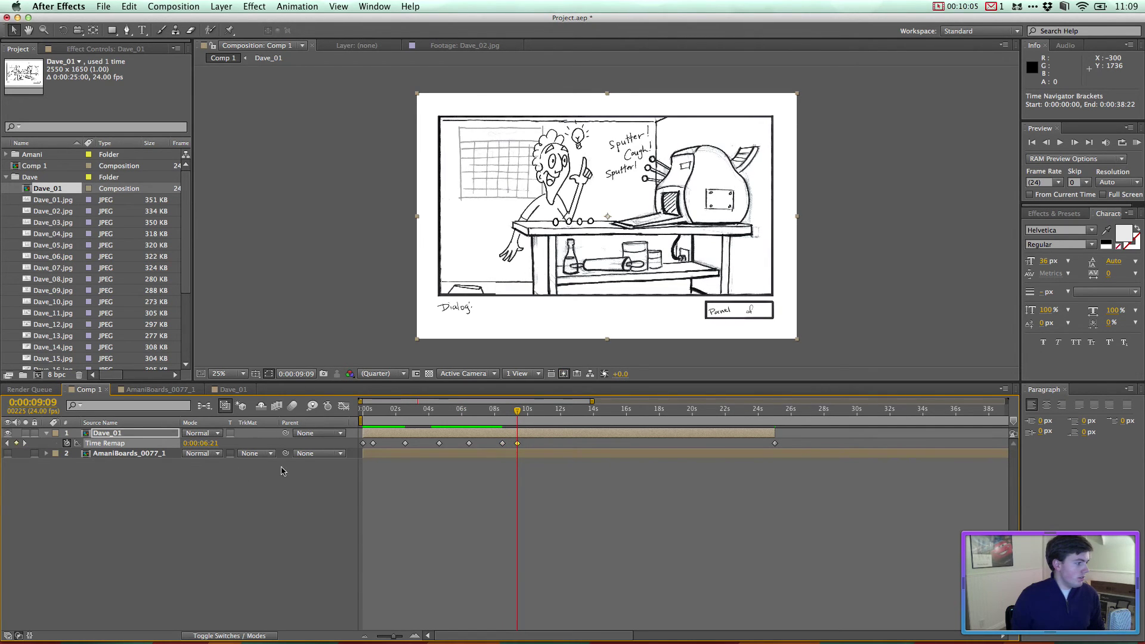
pyautogui.click(526, 446)
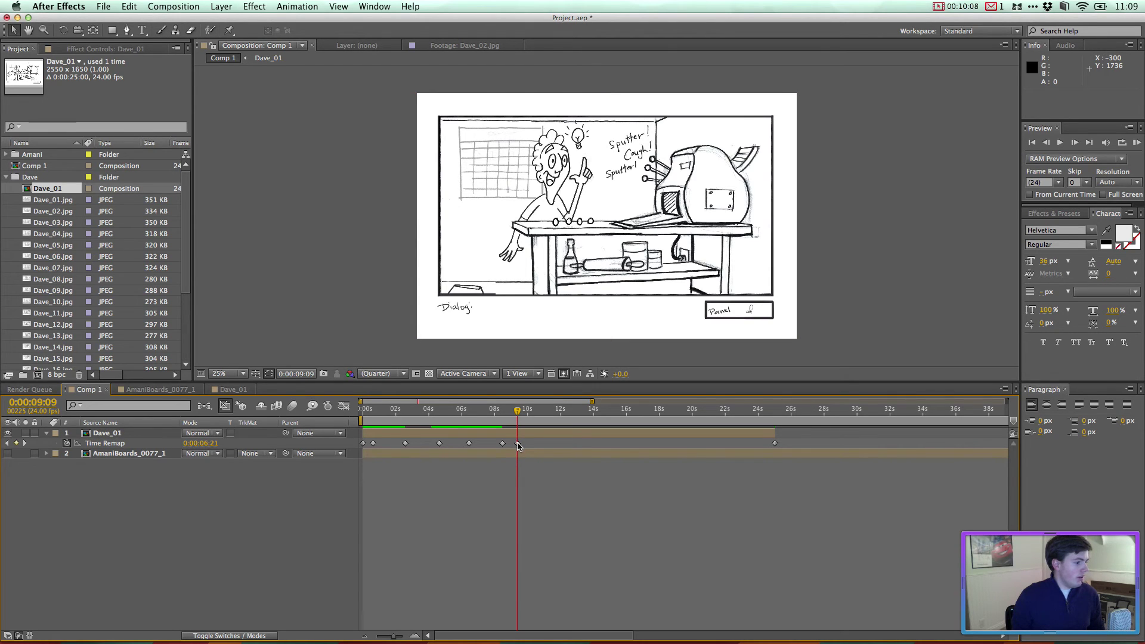
pyautogui.moveTo(517, 443); pyautogui.dragTo(533, 446)
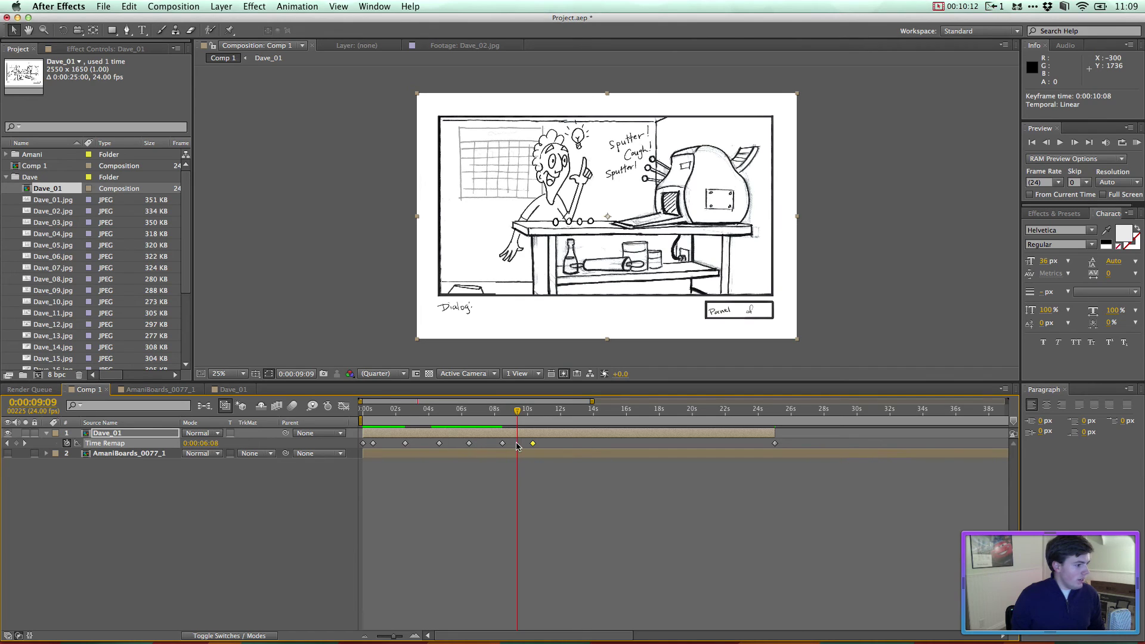
# Step: Preview the retimed section starting from about 5:09
pyautogui.click(452, 410)
pyautogui.press('space')
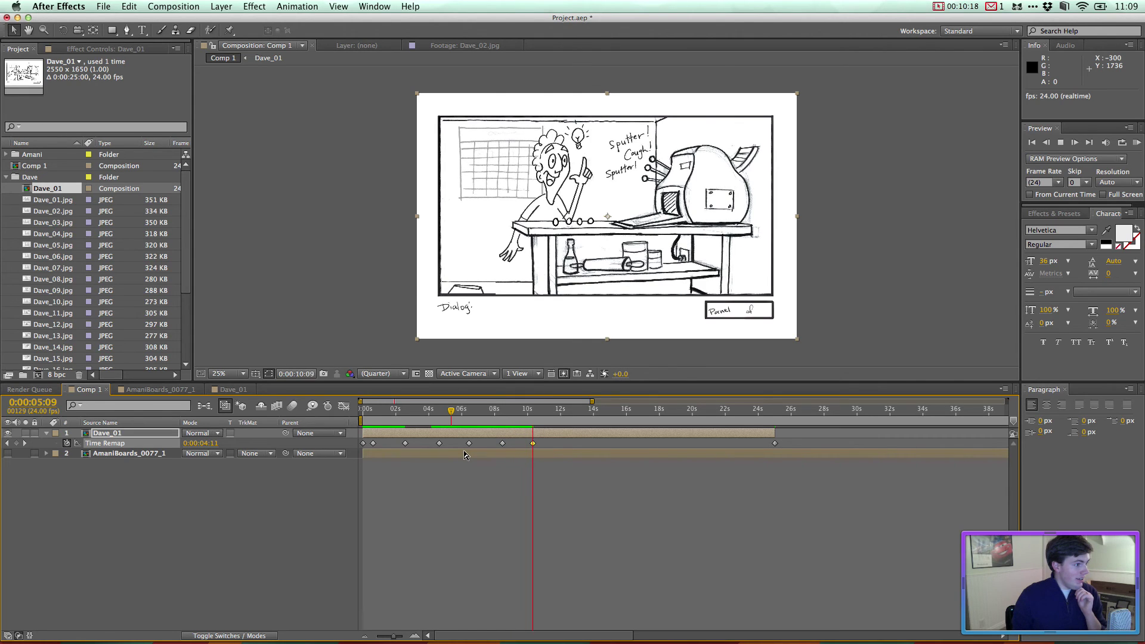
pyautogui.press('space')
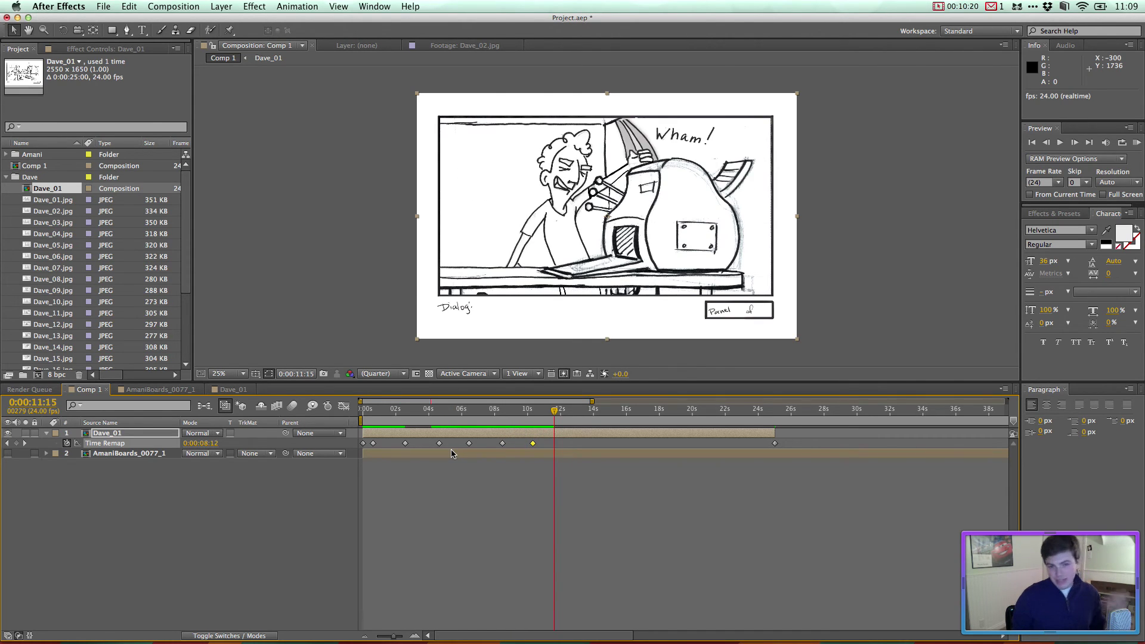